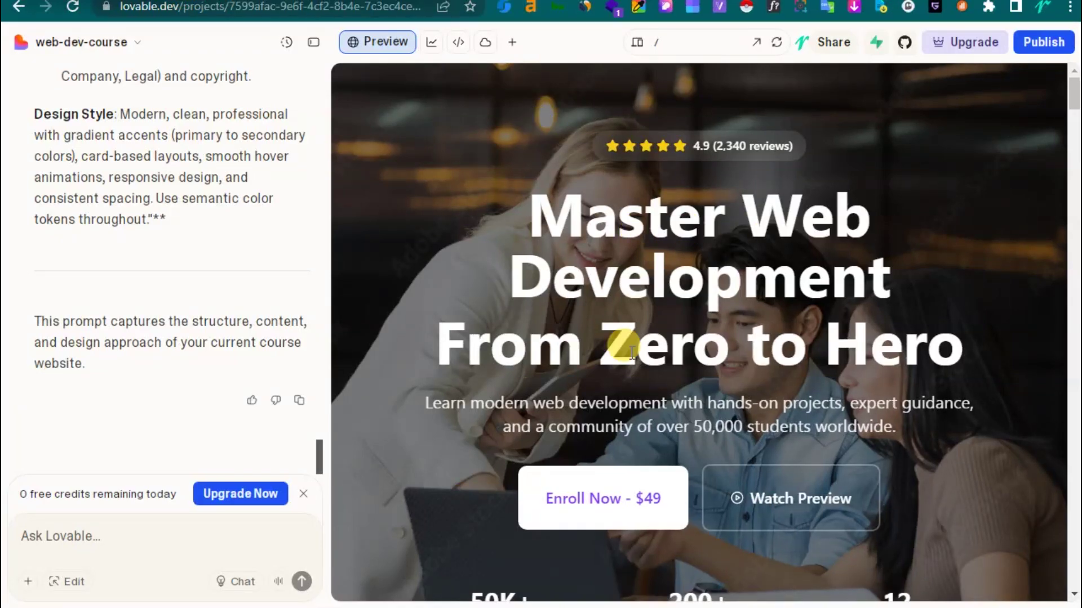
- Scroll through the course landing page in the Lovable preview
scroll(794, 237, down, 5)
scroll(794, 235, down, 4)
scroll(795, 235, down, 7)
scroll(631, 257, down, 6)
scroll(625, 258, down, 1)
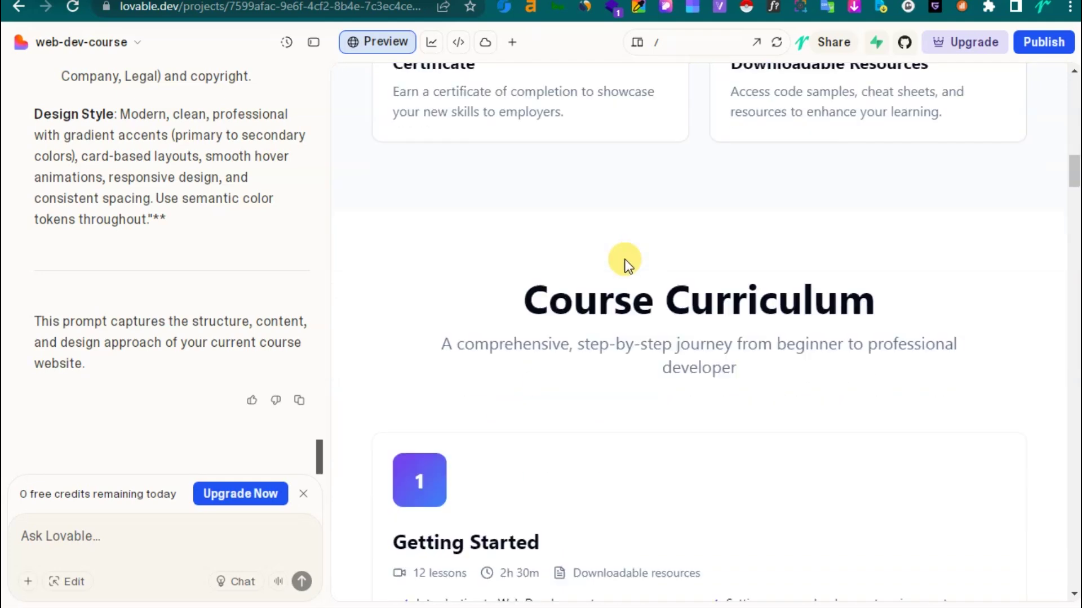
scroll(623, 258, down, 4)
scroll(622, 259, down, 7)
scroll(678, 276, down, 5)
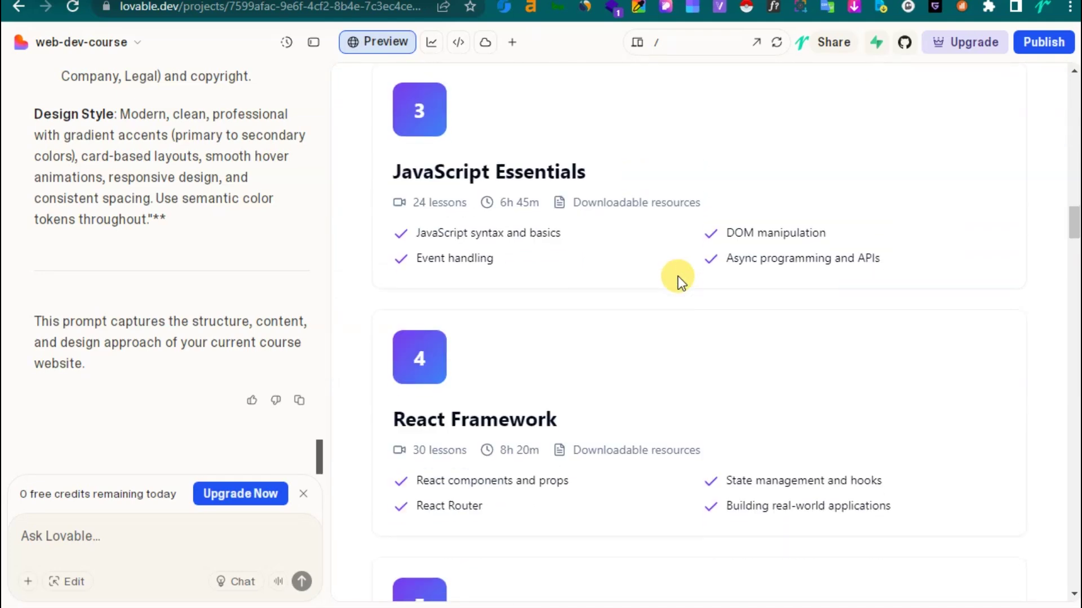
scroll(677, 276, down, 5)
- Open the published lovable.app site in a new tab from the Publish panel
click(1043, 41)
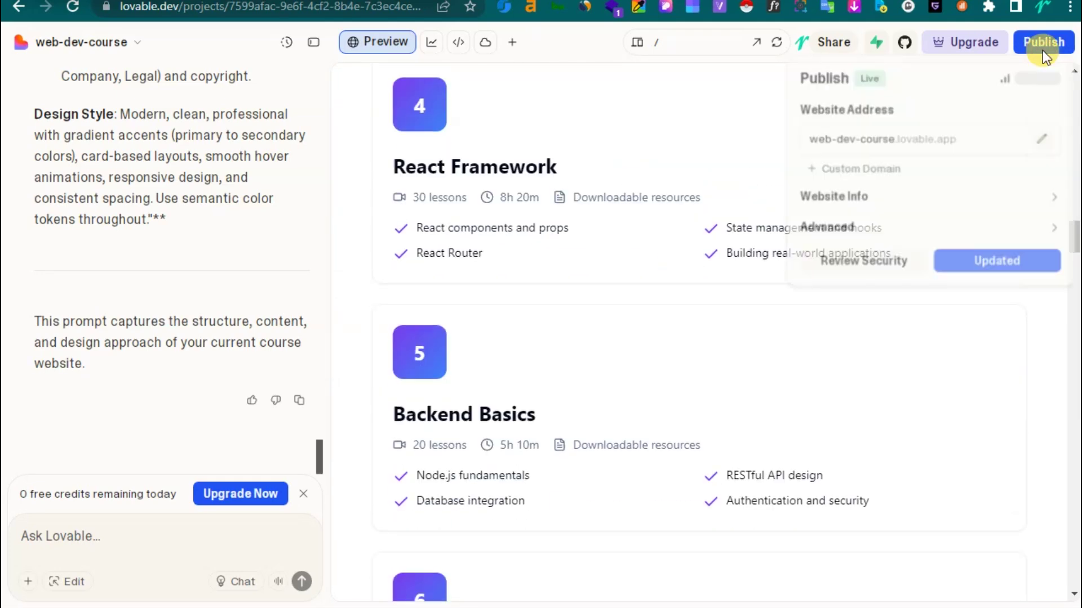
right_click(860, 142)
click(880, 151)
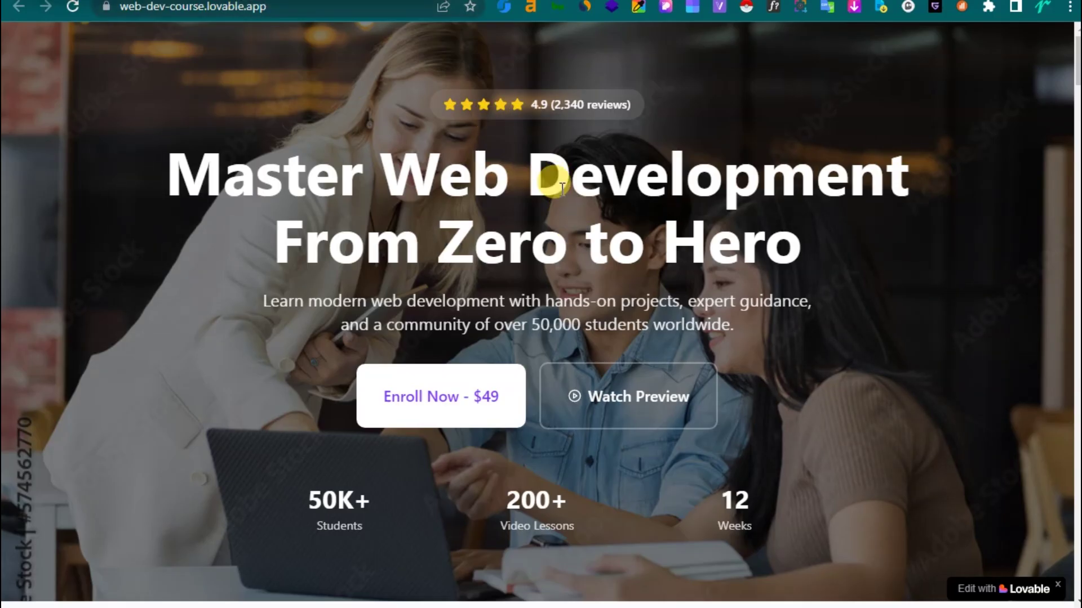
- Scroll through every section of the live site, dismissing the Edit with Lovable badge
scroll(562, 186, down, 5)
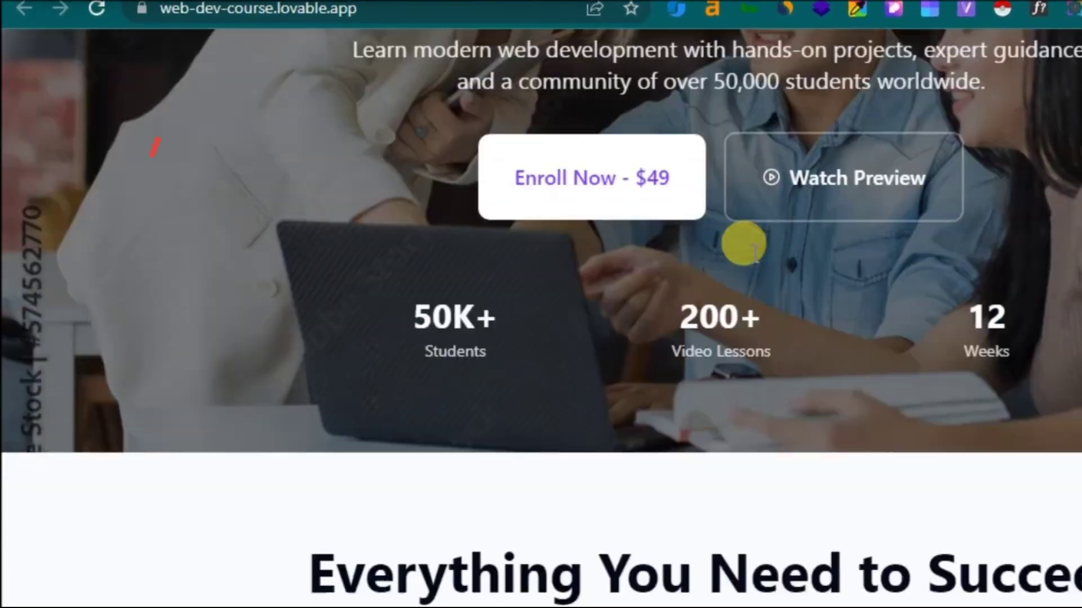
scroll(562, 186, down, 4)
scroll(901, 299, down, 5)
scroll(1014, 332, down, 5)
scroll(1070, 355, down, 5)
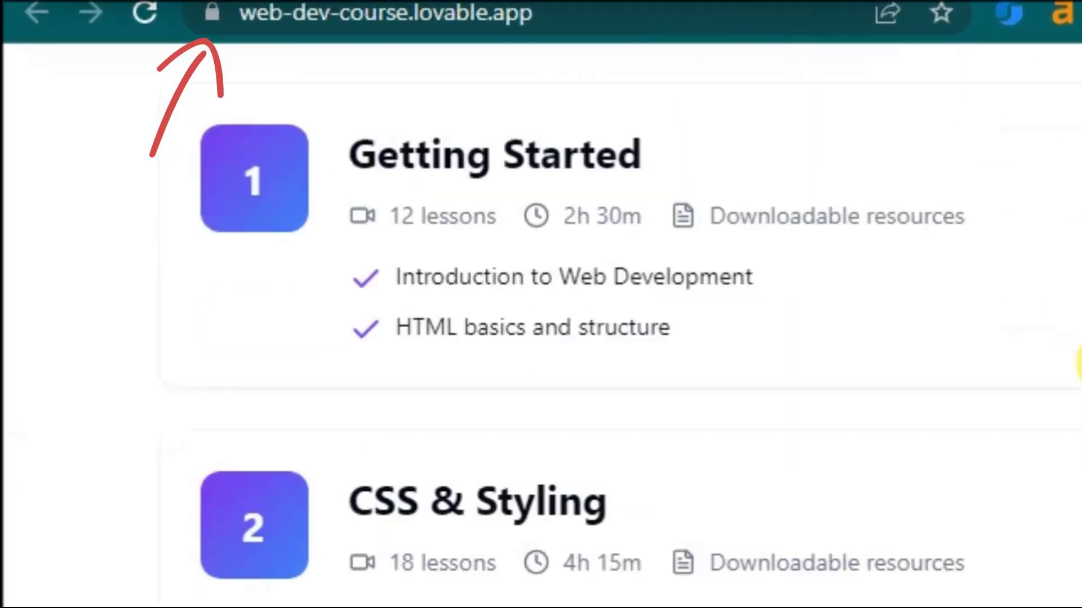
scroll(1076, 361, down, 4)
scroll(1077, 363, down, 5)
scroll(1077, 363, down, 3)
scroll(1077, 363, down, 5)
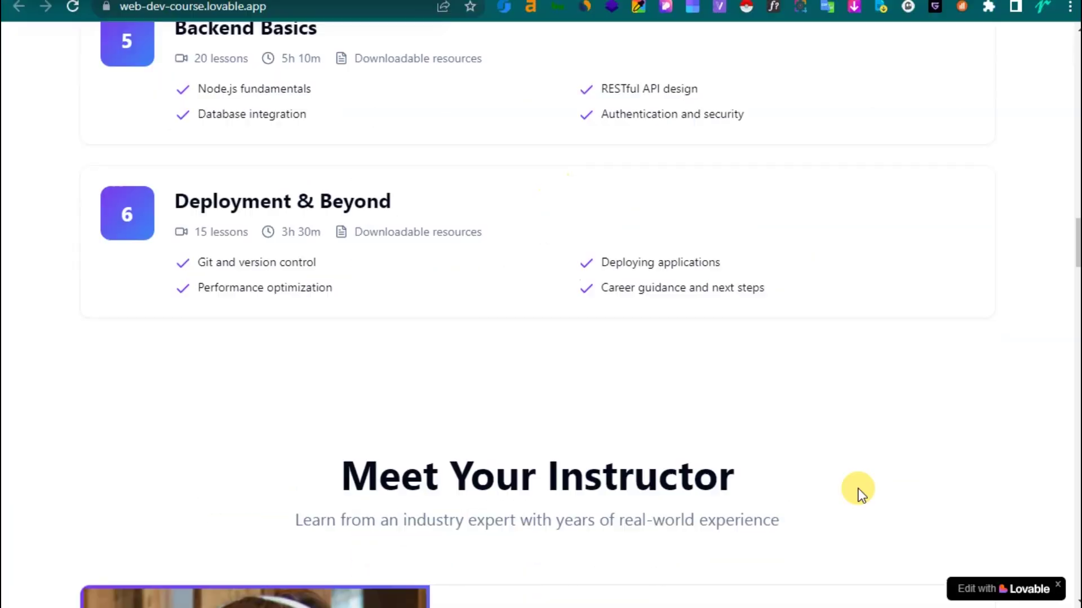
click(1059, 587)
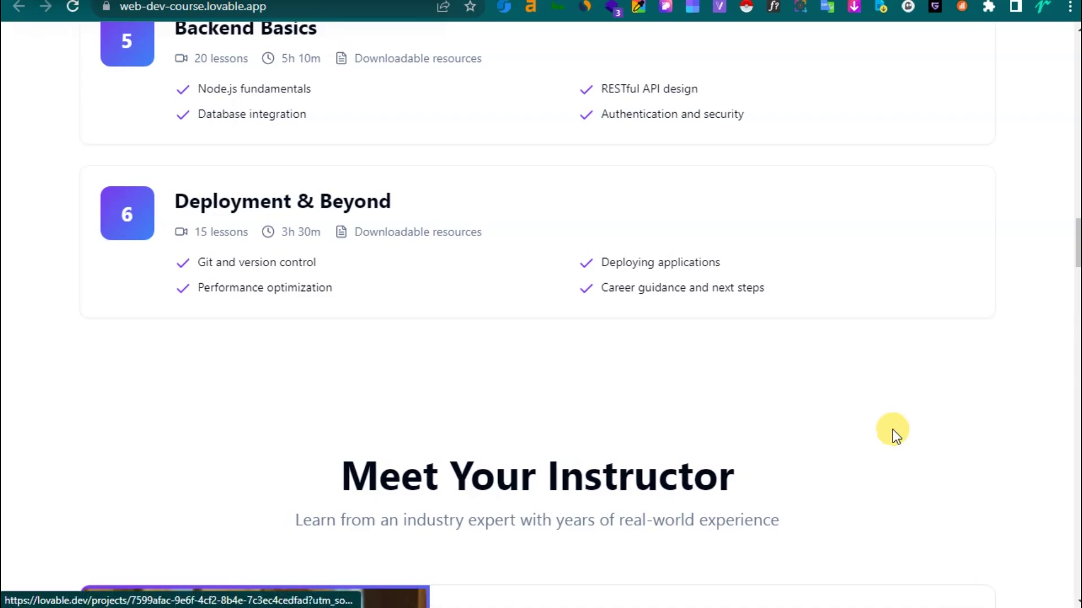
scroll(804, 325, down, 5)
scroll(804, 324, down, 5)
scroll(804, 325, down, 5)
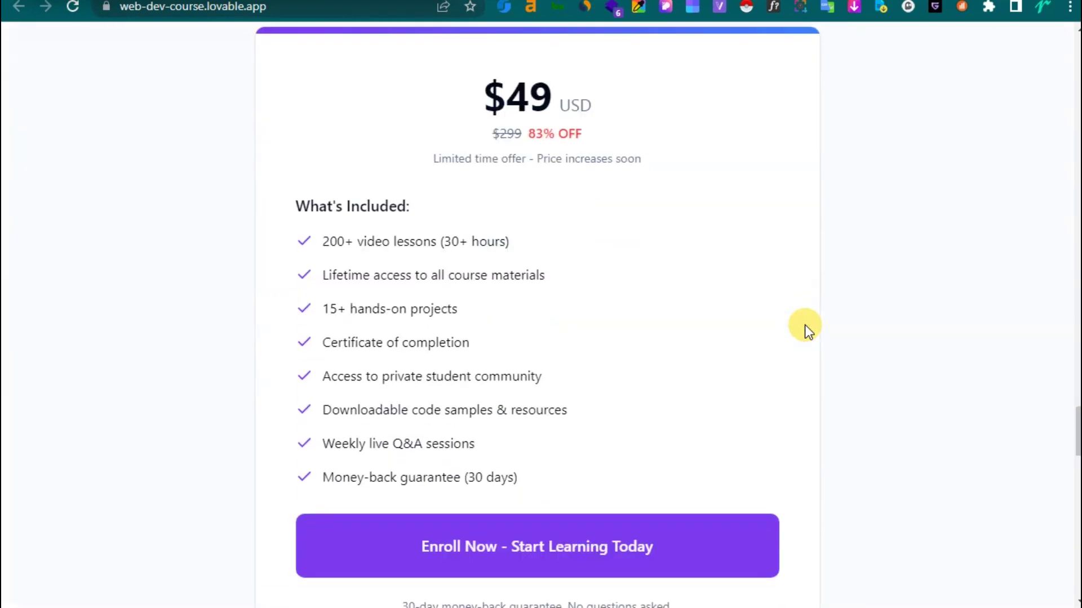
scroll(805, 325, down, 5)
scroll(804, 324, down, 5)
scroll(804, 324, down, 2)
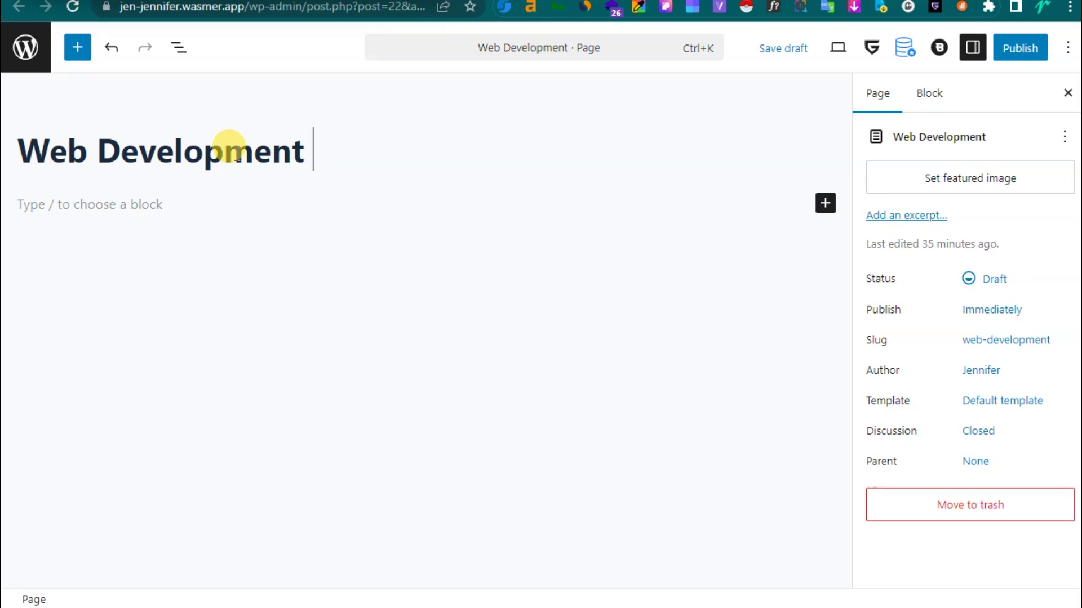
- Extend the page title to read 'Web Development Course'
text(Cou)
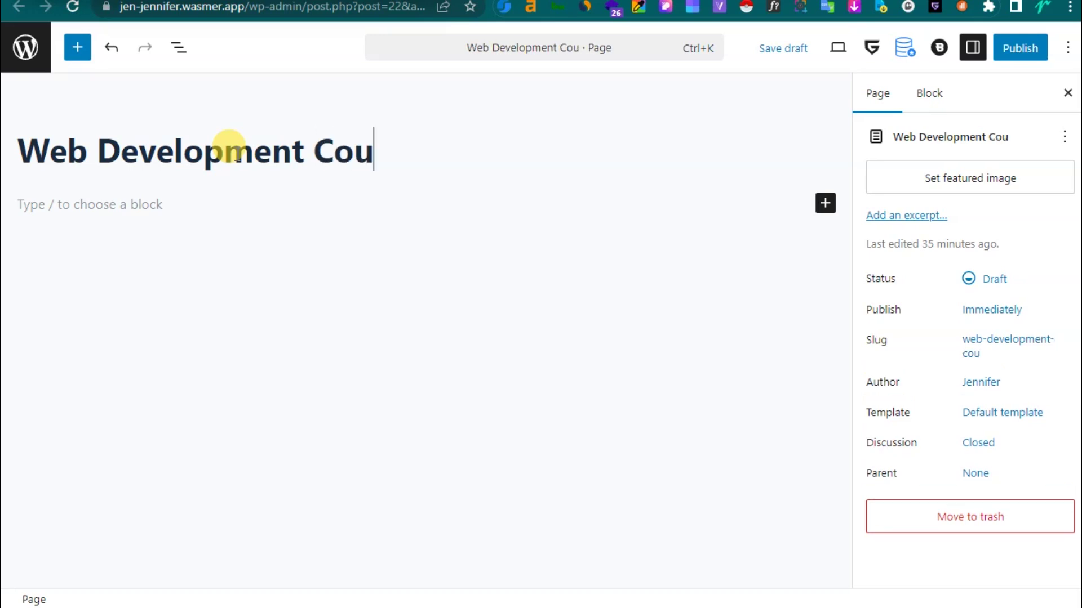
text(rse)
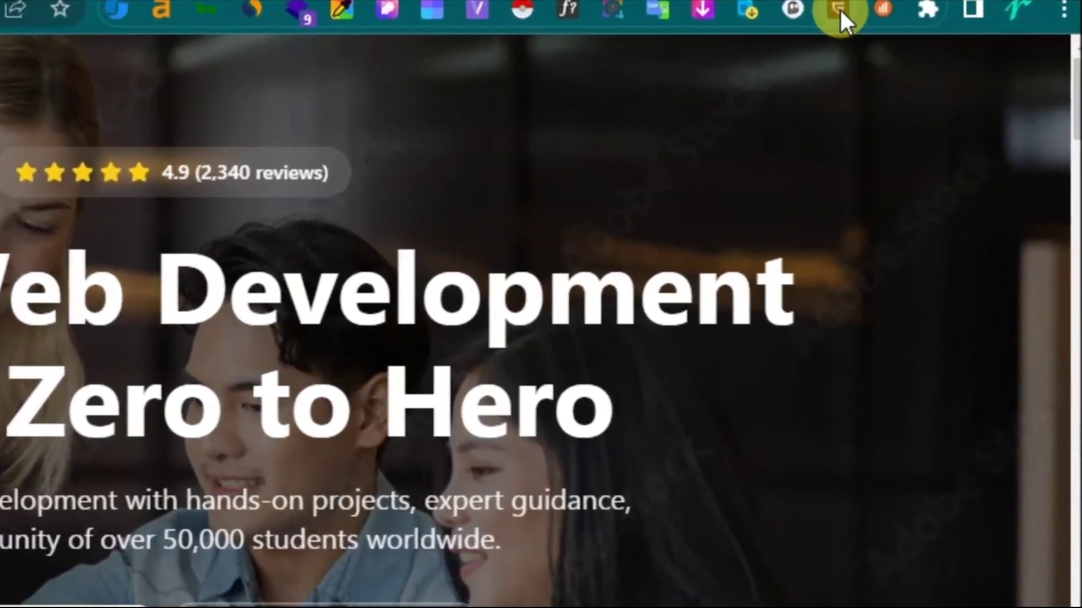
- Launch HTML to Greenshift and click the live site's hero section to copy it
click(808, 10)
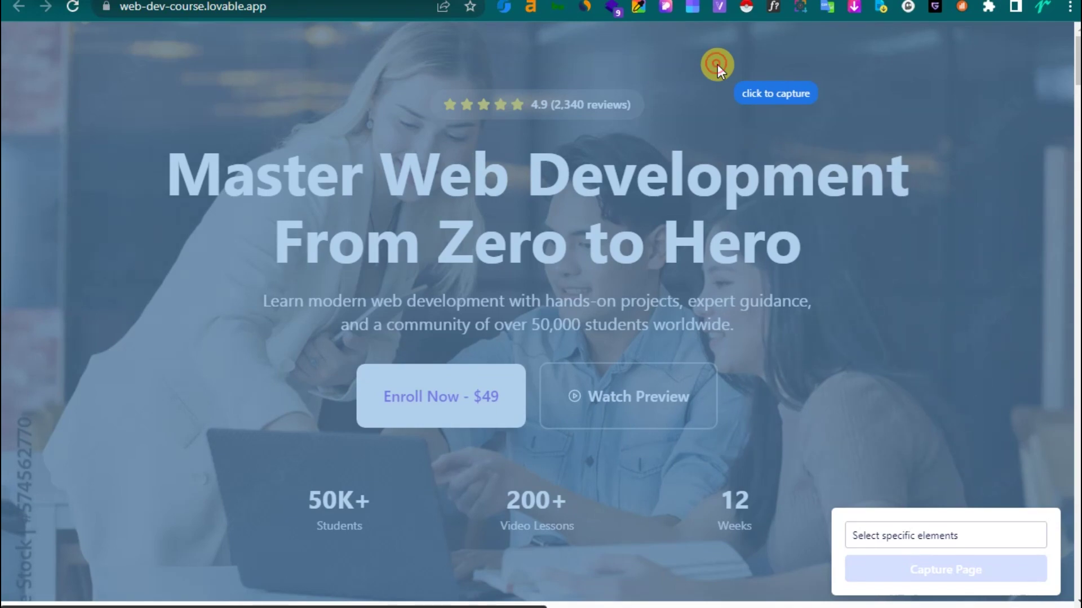
click(718, 65)
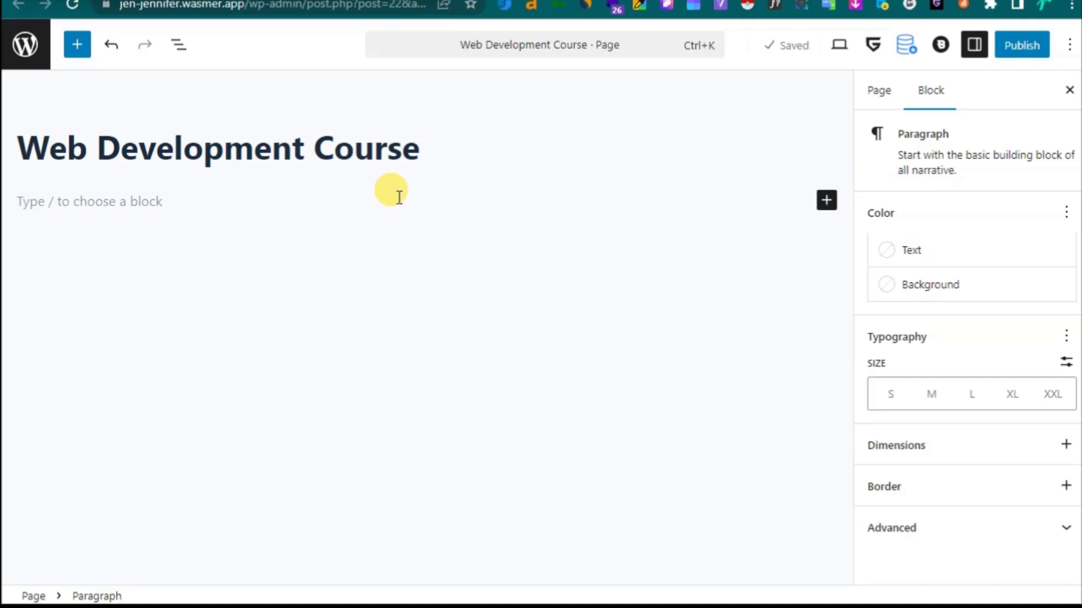
- Paste the captured hero section into the page body and set it to full width
right_click(397, 197)
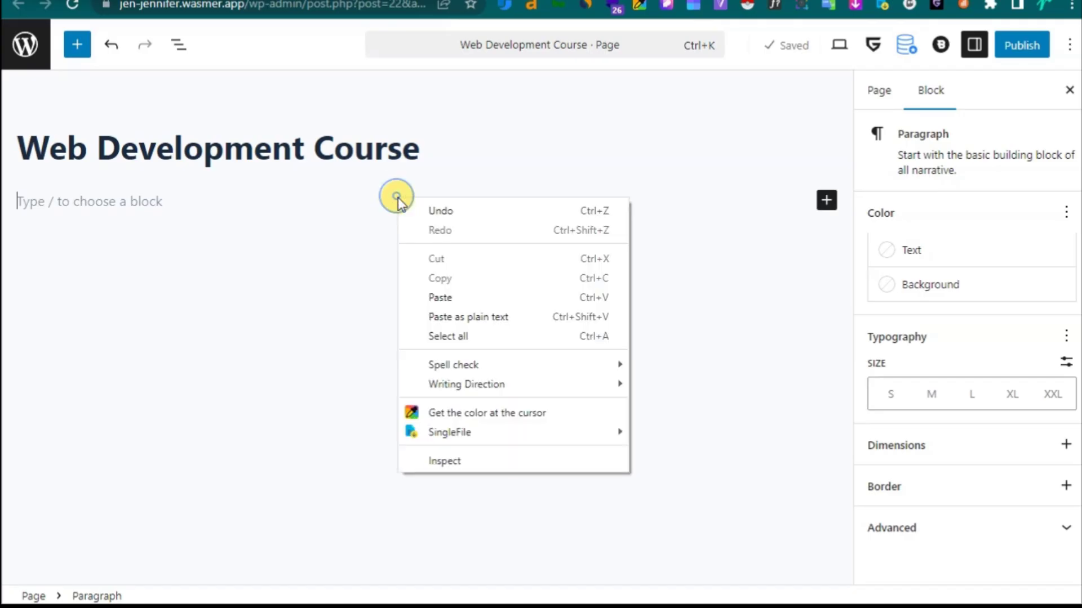
click(430, 297)
click(93, 107)
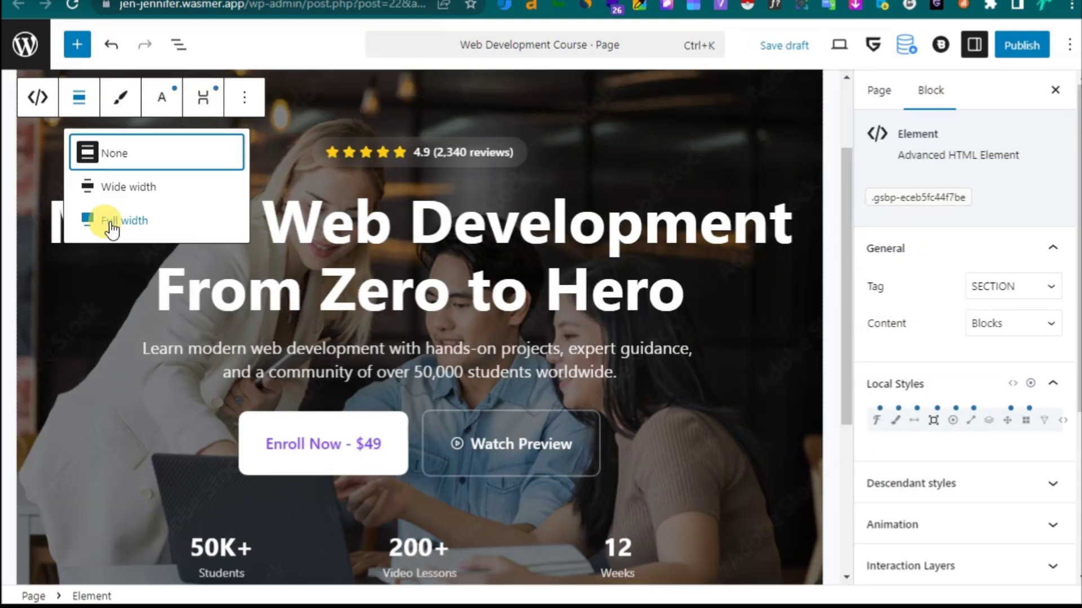
click(108, 222)
- Publish the page and open the live page in a new tab
click(1020, 47)
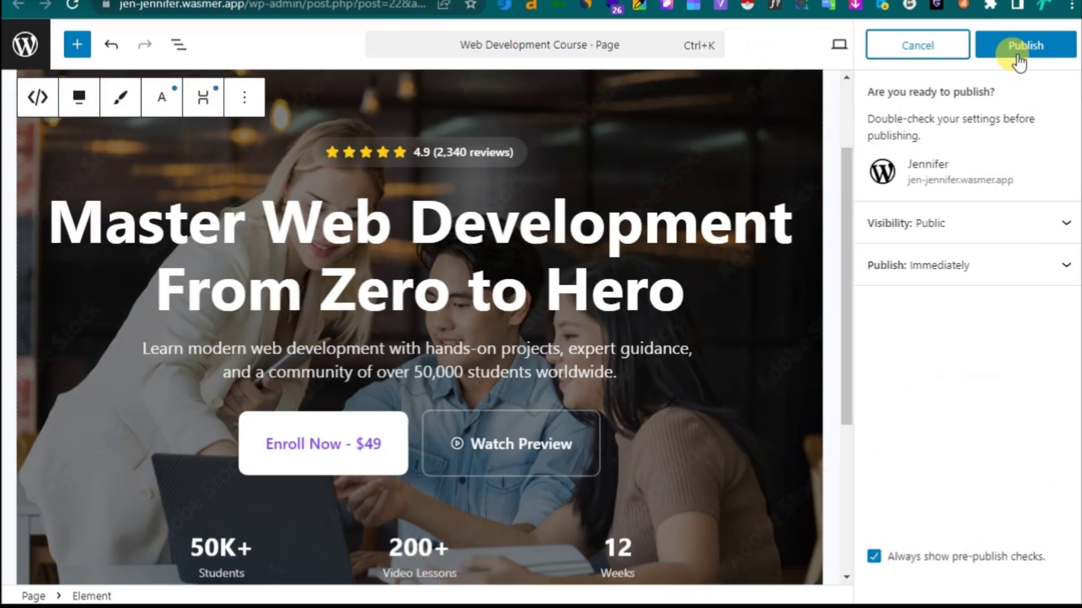
click(1018, 55)
right_click(913, 232)
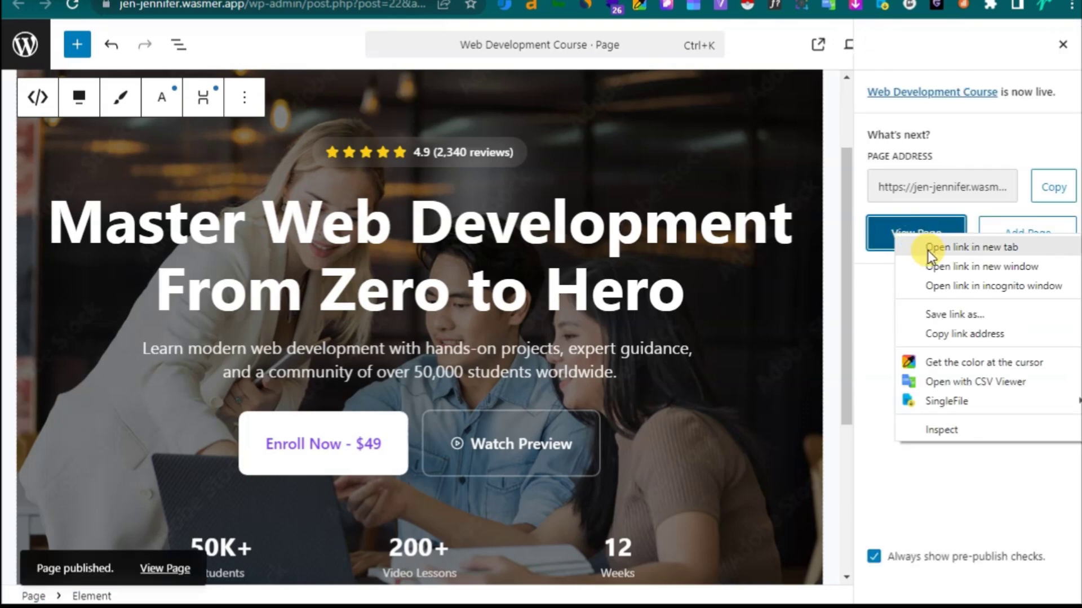
click(926, 247)
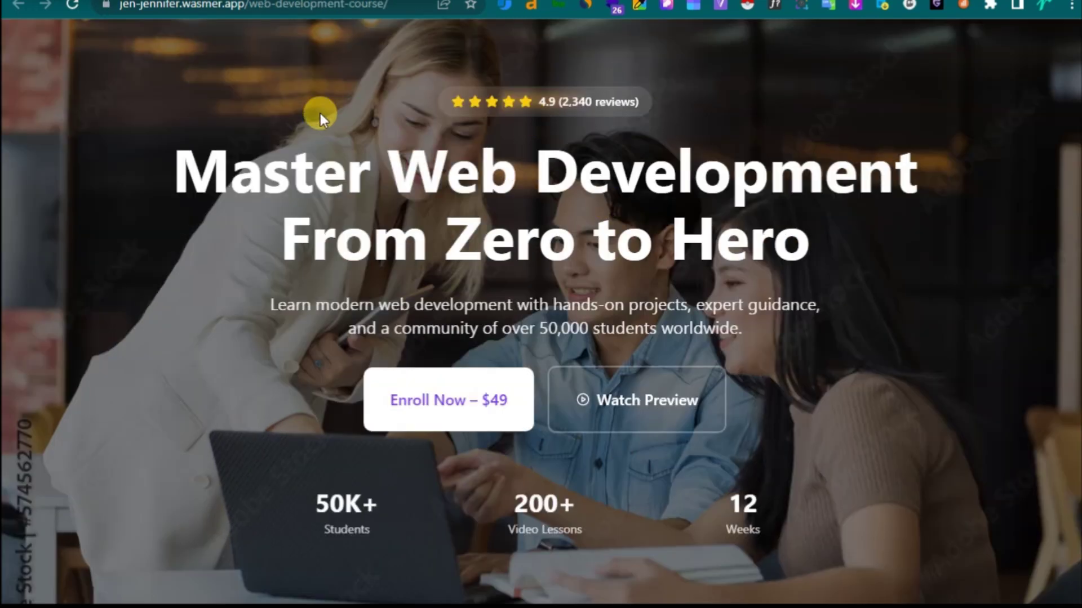
- Inspect the published headline in DevTools mobile device view, then reactivate HTML to Greenshift
right_click(284, 151)
click(322, 445)
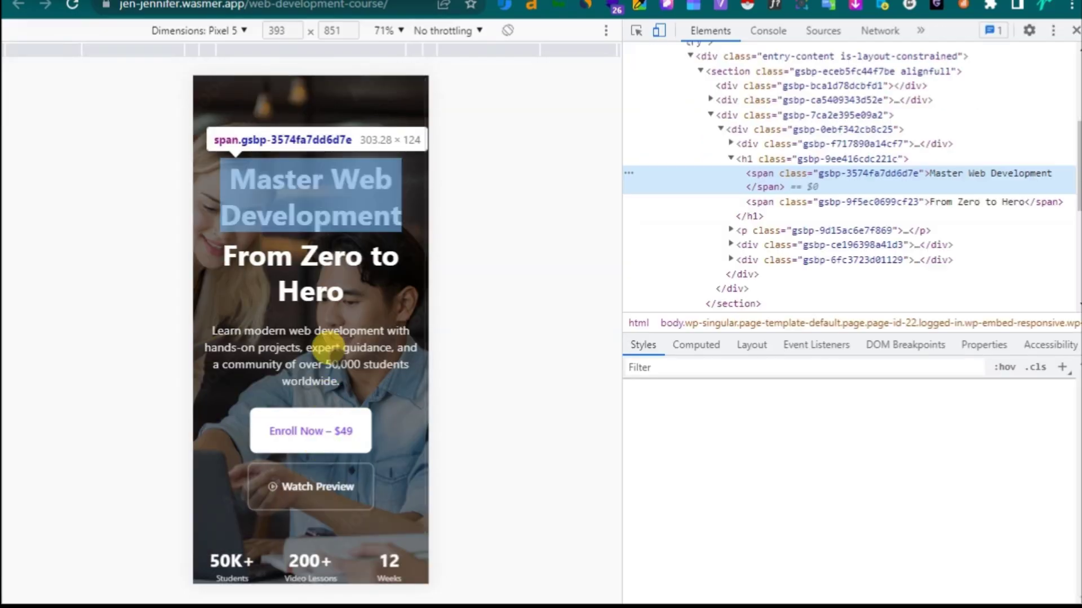
click(337, 347)
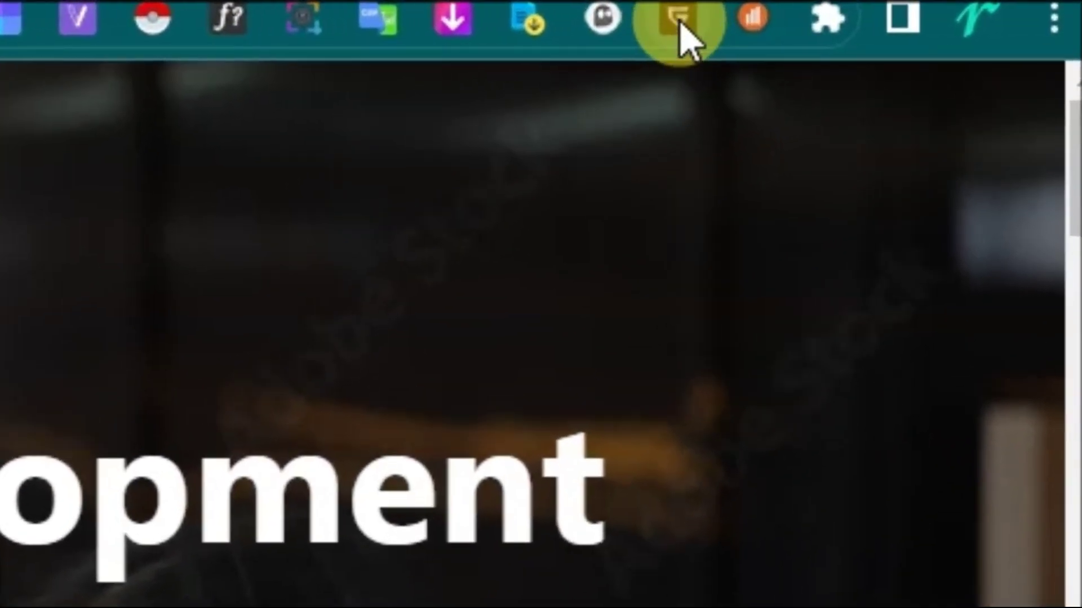
click(730, 17)
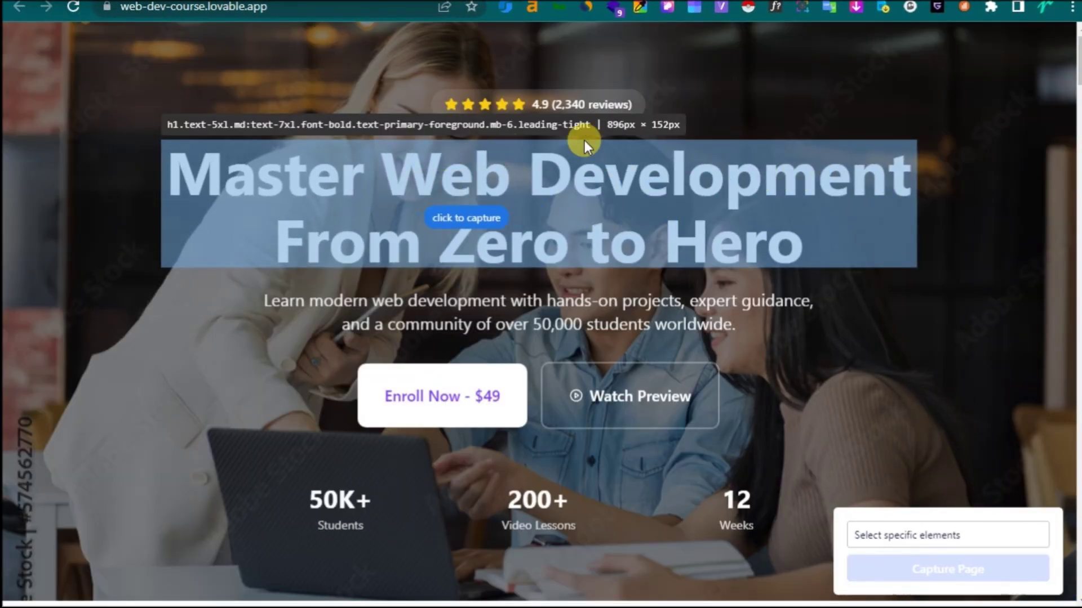
- Capture the 'Everything You Need to Succeed' features section and return to the WordPress editor
click(817, 87)
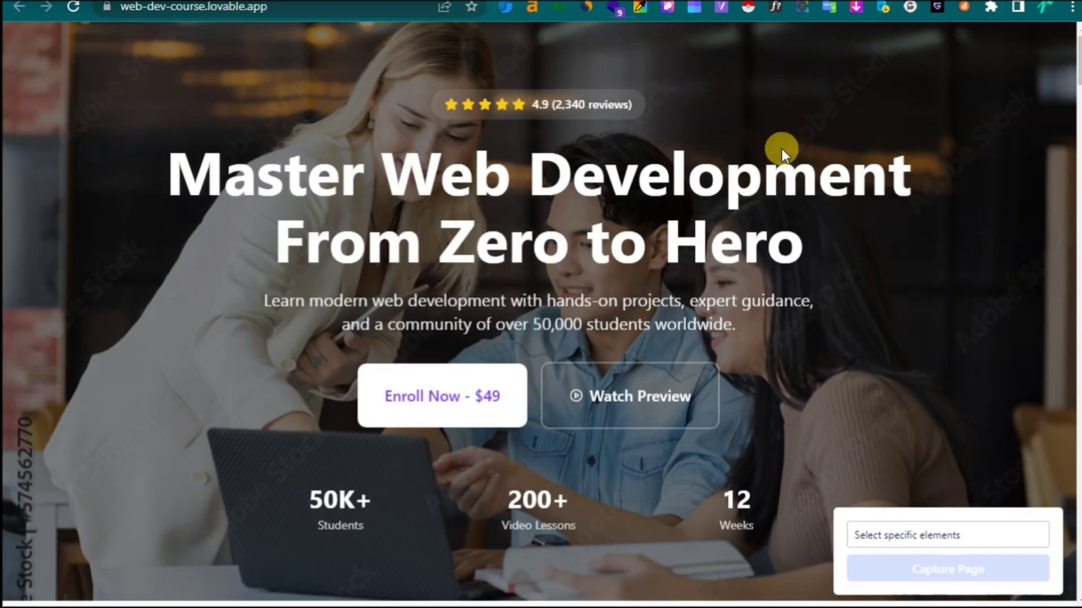
scroll(782, 149, down, 9)
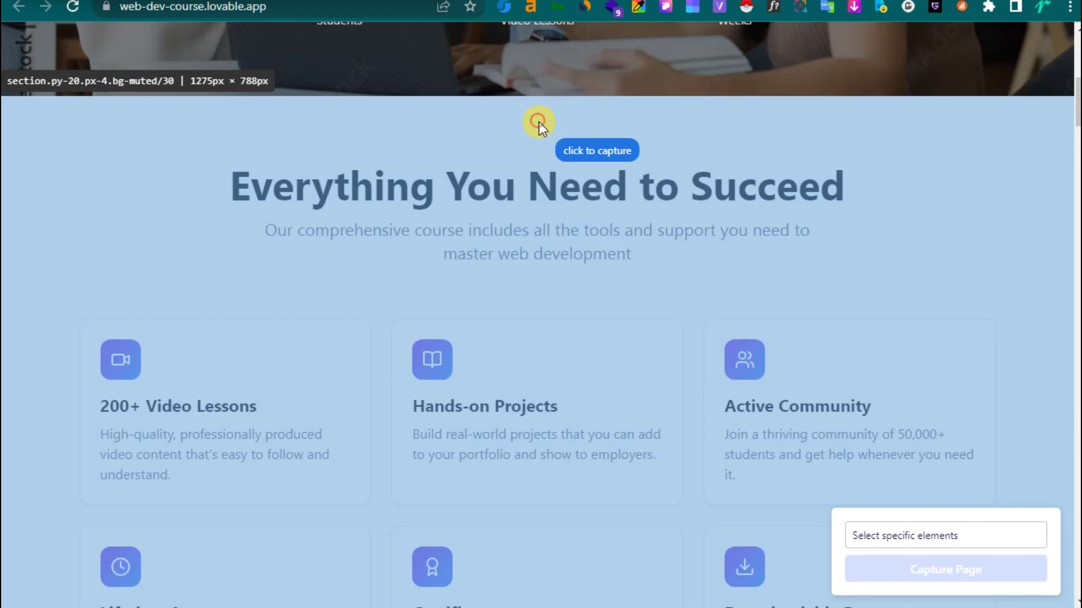
click(539, 121)
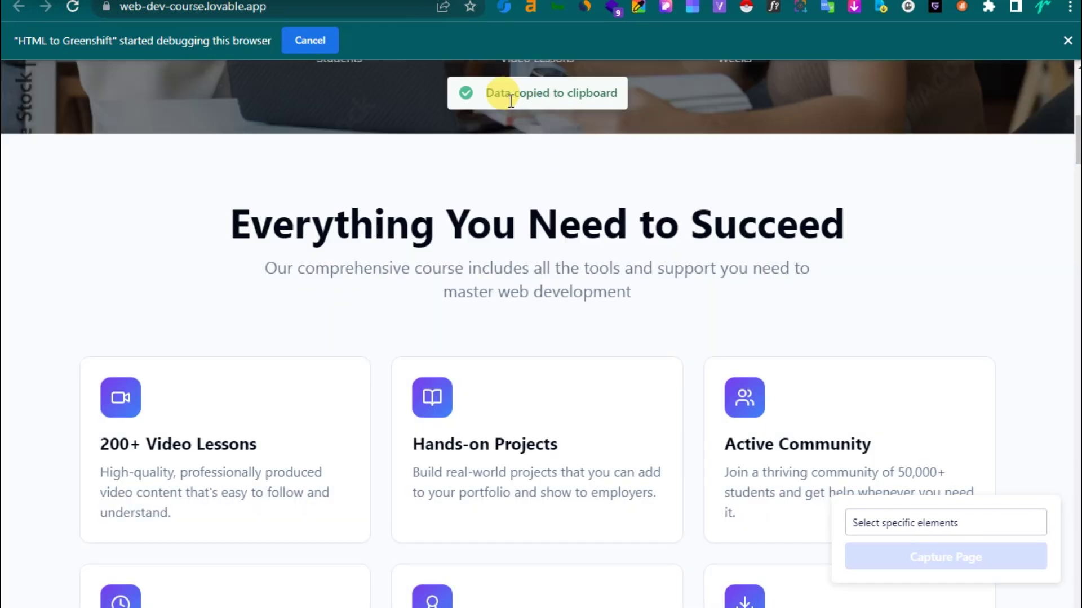
key(ctrl+Tab)
- Add a block after the hero, paste the features section, and set it to full width
click(179, 47)
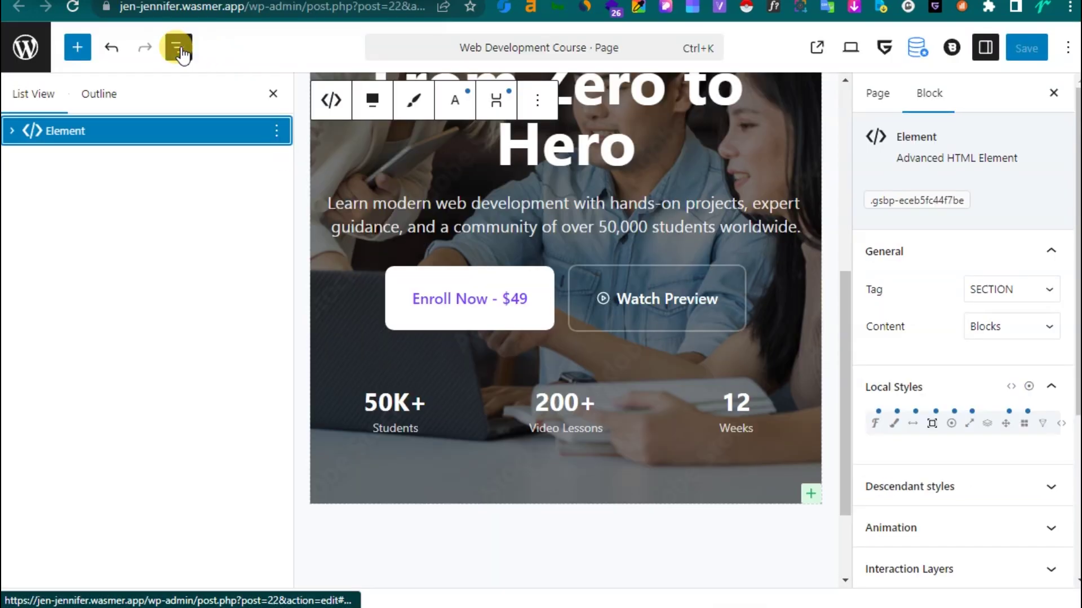
click(276, 131)
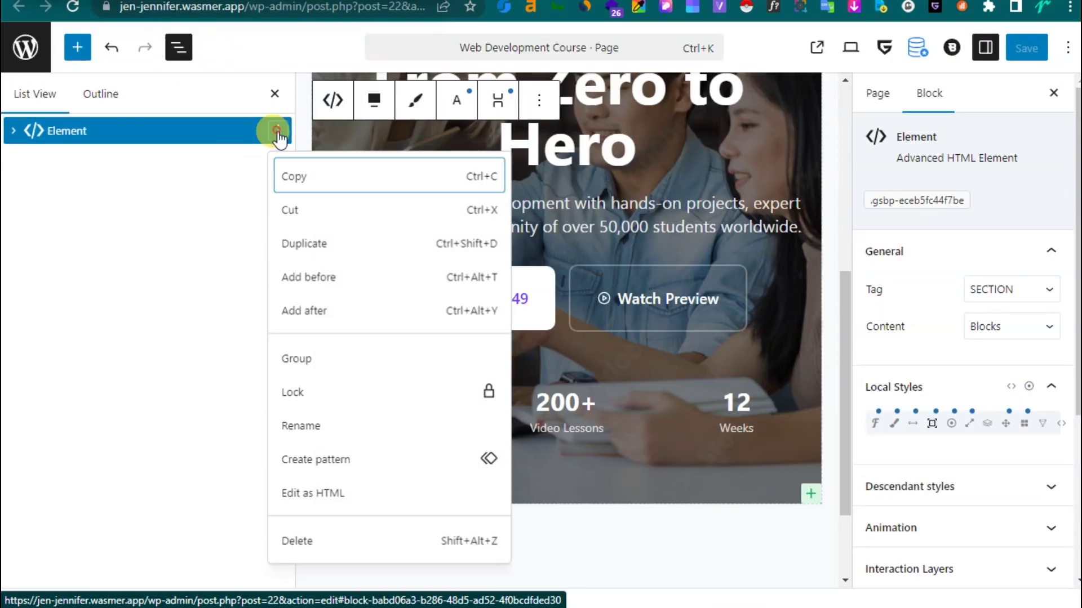
click(300, 310)
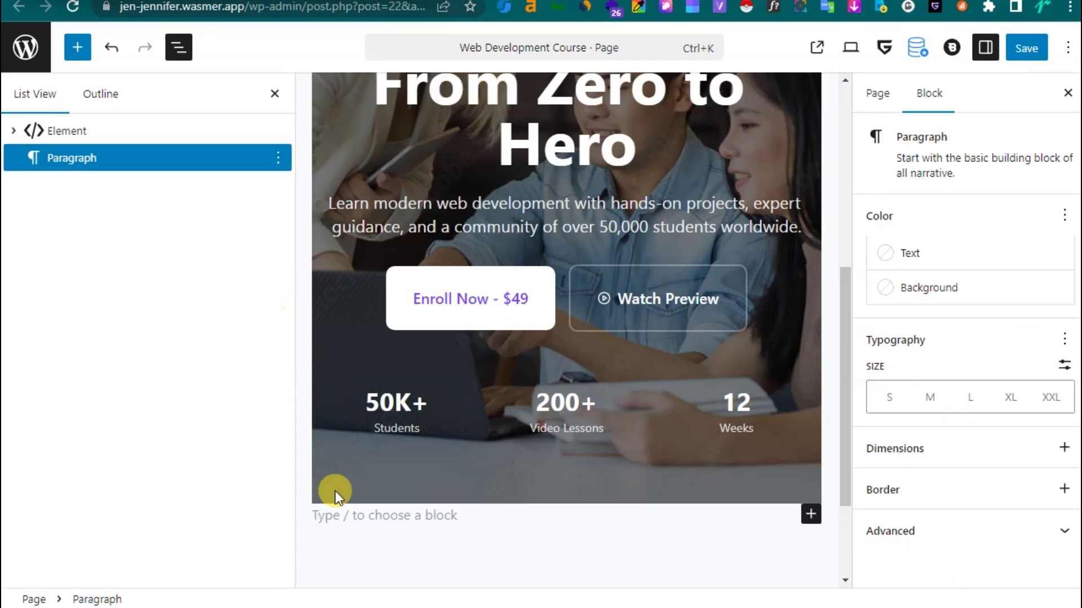
right_click(373, 515)
click(446, 340)
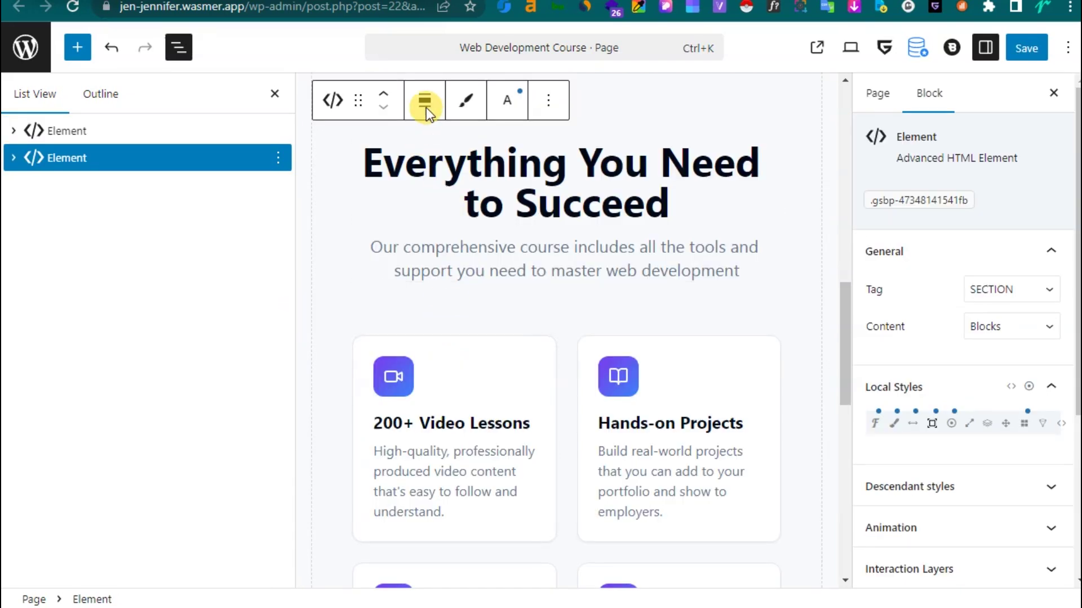
click(425, 102)
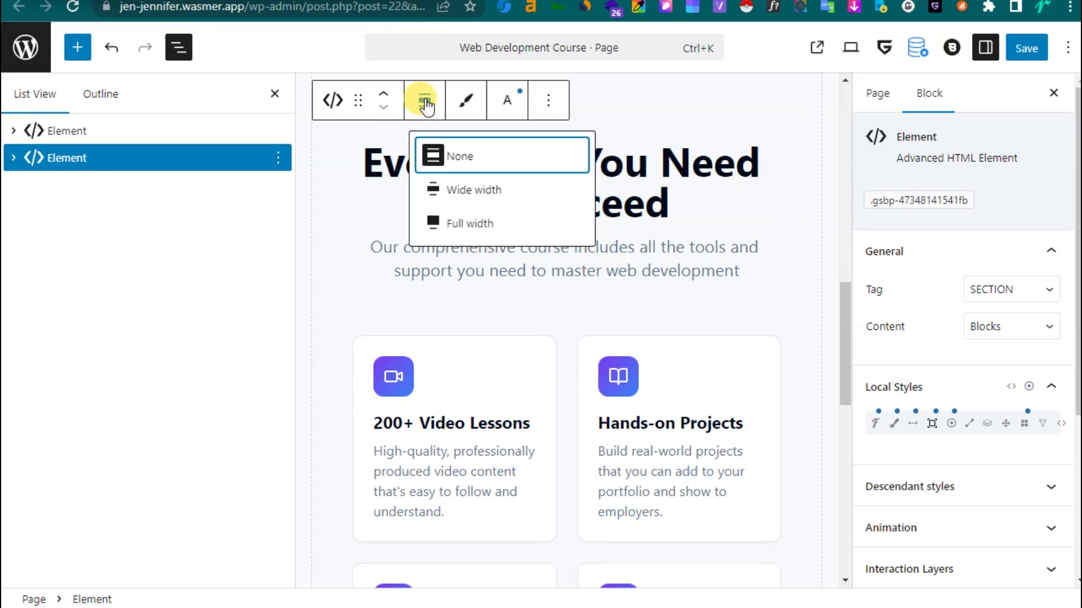
click(445, 224)
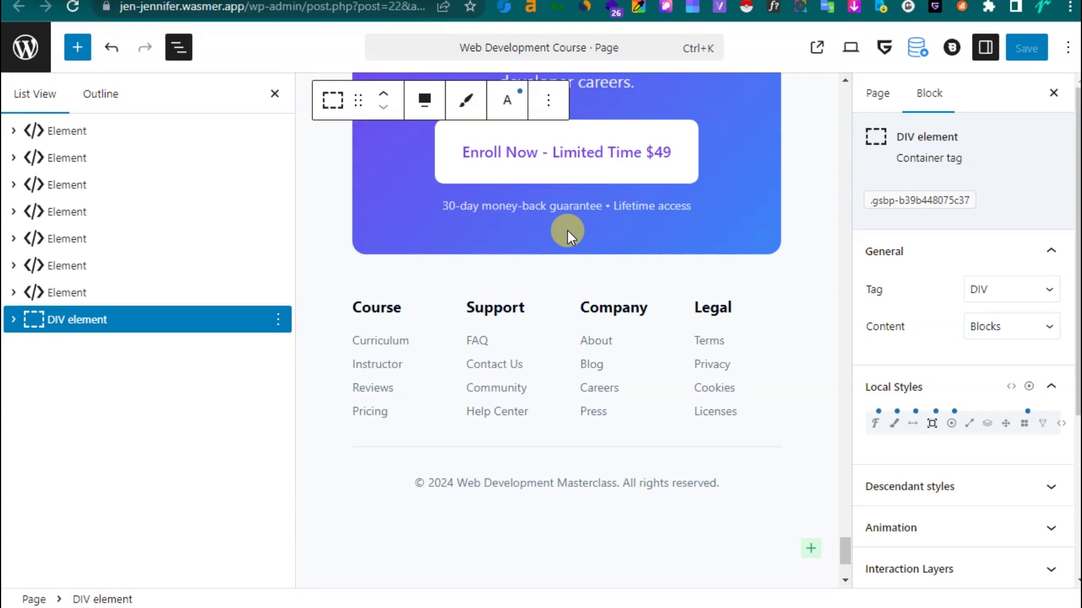
- Scroll to the top of the live course page and open its context menu
scroll(567, 231, up, 5)
scroll(570, 329, up, 5)
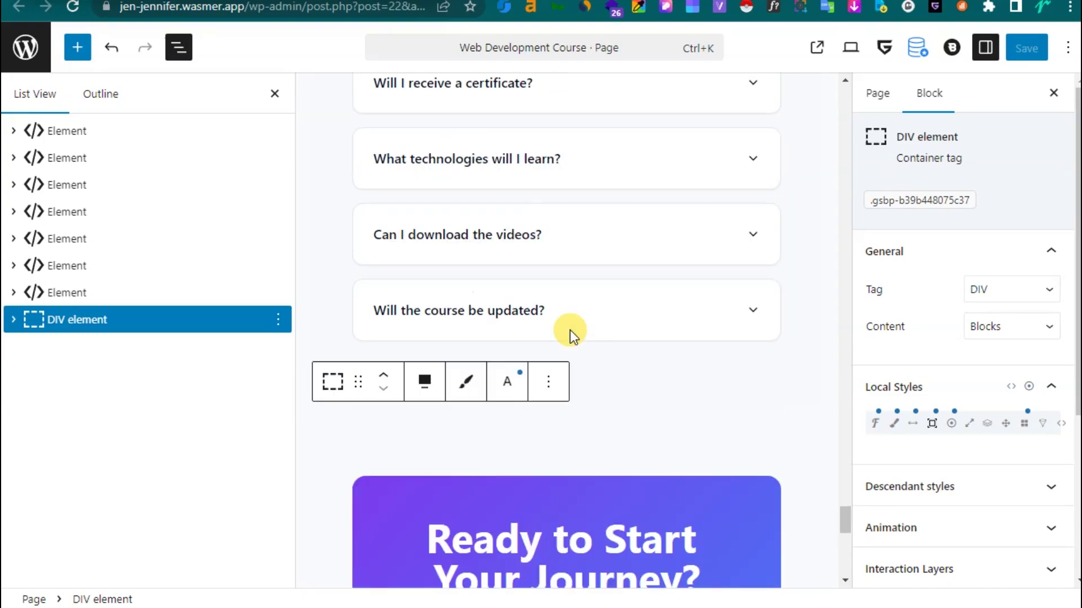
right_click(560, 147)
- Reload the live page and scroll down through curriculum, instructor, testimonials and FAQ
click(579, 199)
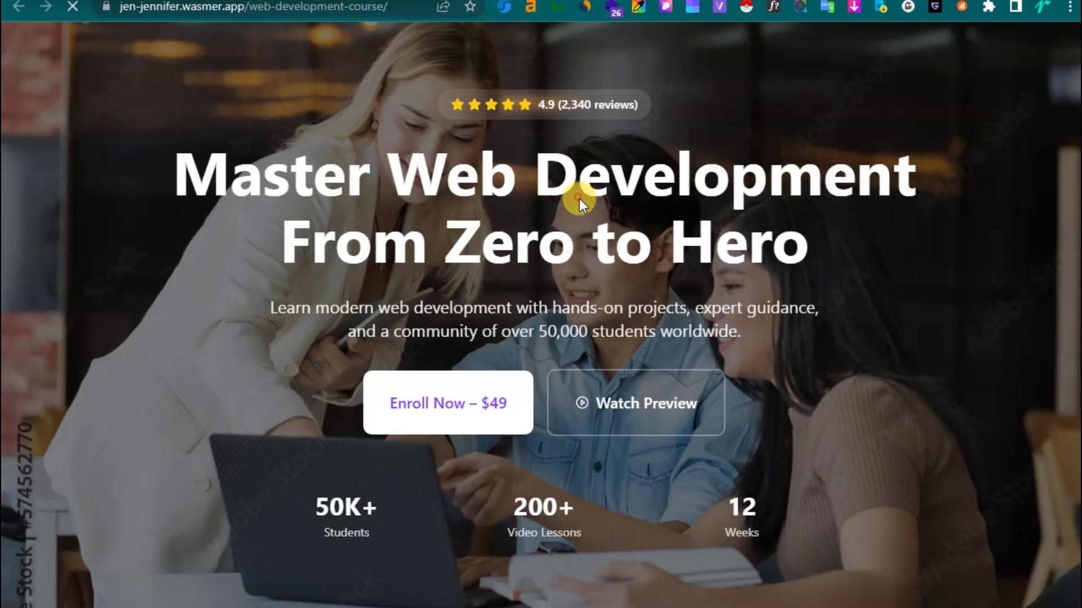
scroll(549, 218, down, 6)
scroll(549, 219, down, 2)
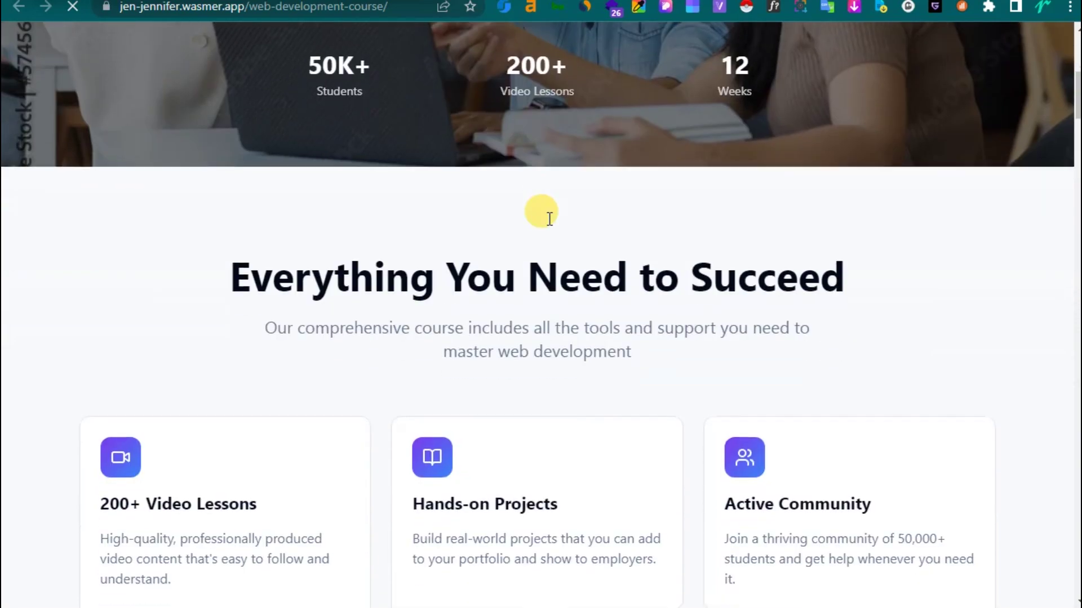
scroll(549, 218, down, 5)
scroll(549, 219, down, 4)
scroll(544, 212, down, 4)
scroll(546, 169, down, 4)
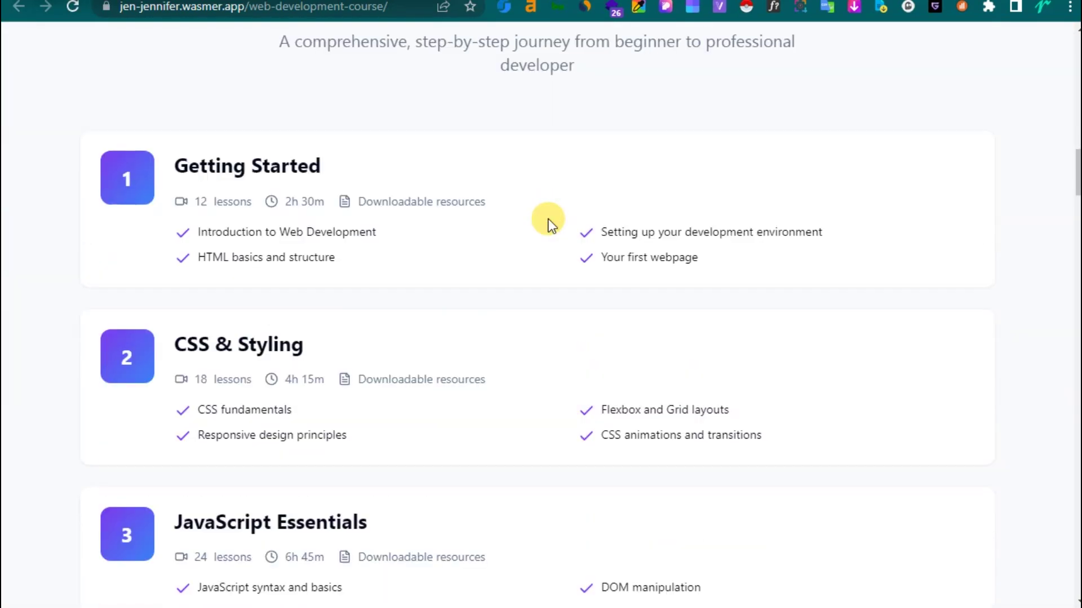
scroll(551, 222, down, 3)
scroll(549, 222, down, 3)
scroll(550, 223, down, 2)
scroll(549, 223, down, 2)
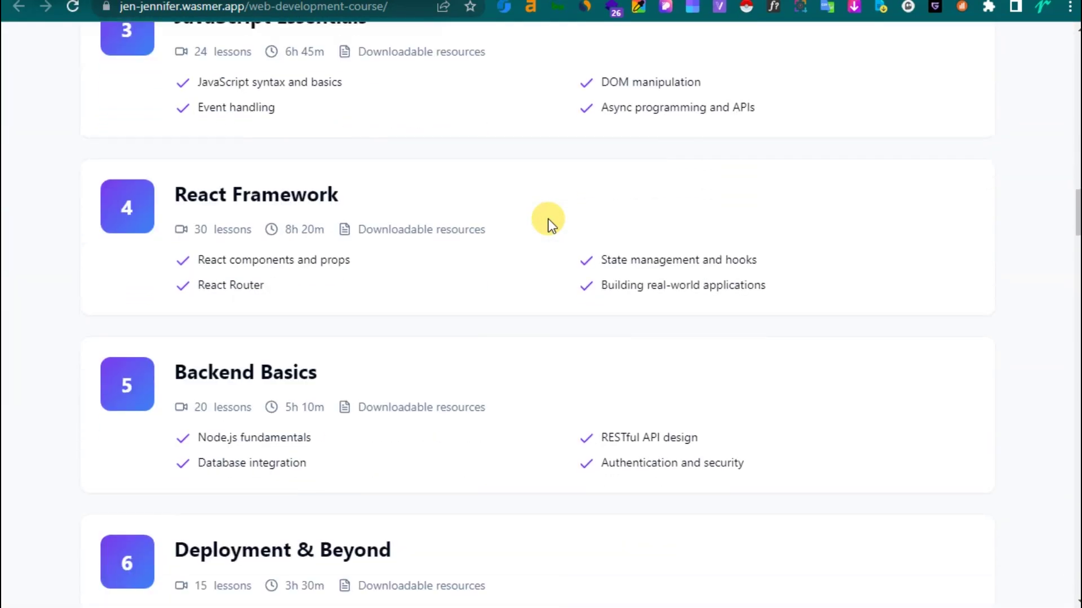
scroll(550, 223, down, 1)
scroll(548, 220, down, 5)
scroll(548, 220, down, 2)
scroll(550, 219, down, 4)
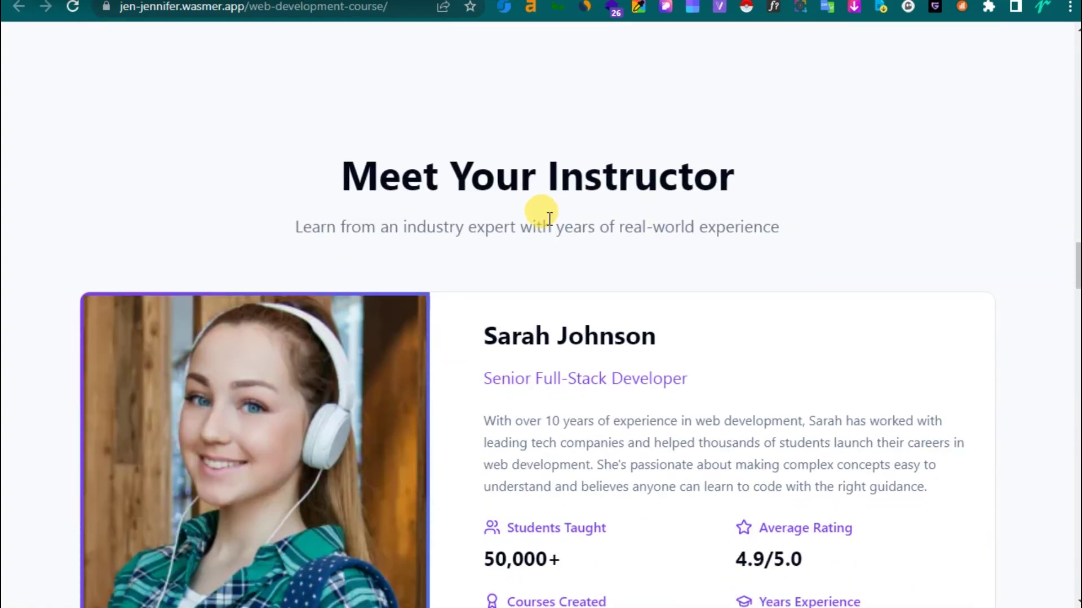
scroll(549, 218, down, 4)
scroll(538, 213, down, 3)
scroll(545, 213, down, 2)
scroll(550, 222, down, 6)
scroll(549, 224, down, 5)
scroll(550, 224, down, 3)
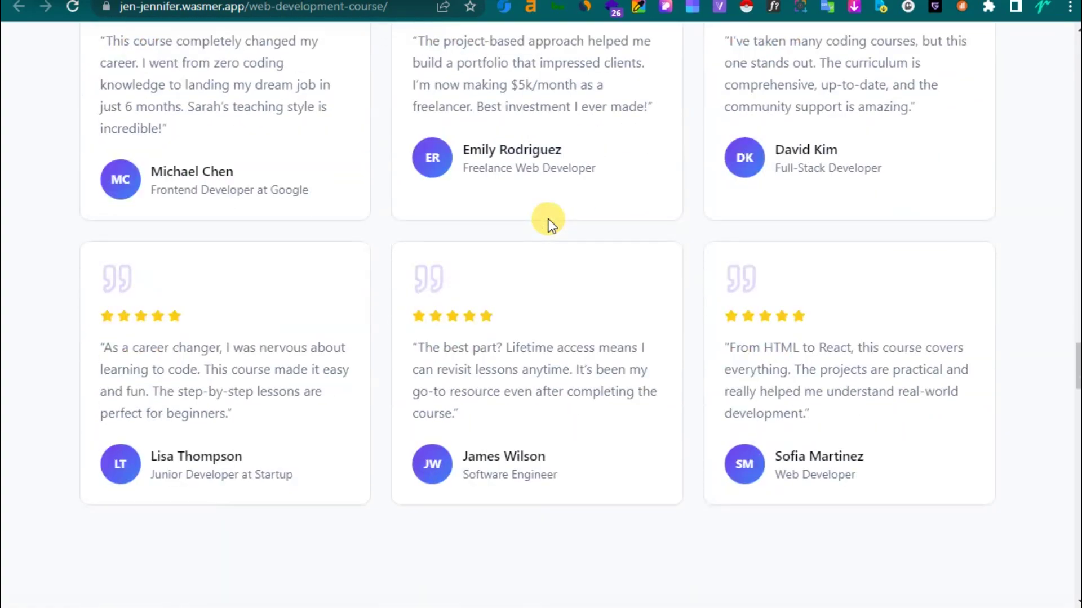
scroll(548, 220, down, 8)
scroll(543, 213, down, 7)
scroll(545, 217, down, 5)
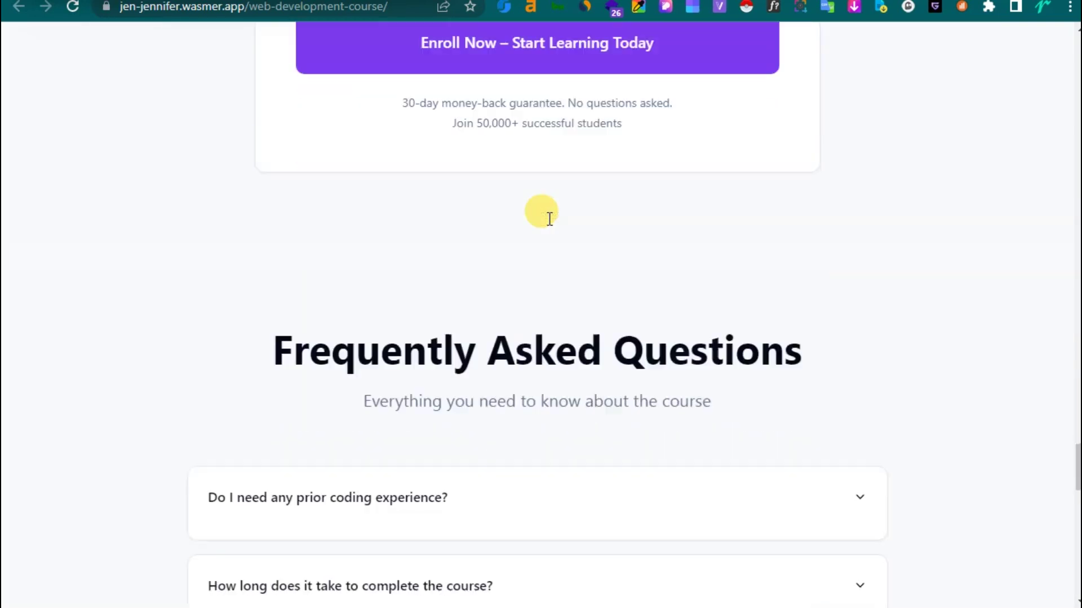
scroll(549, 219, down, 3)
- Scroll back up toward the hero section
scroll(537, 212, up, 3)
scroll(467, 225, up, 3)
scroll(503, 227, up, 10)
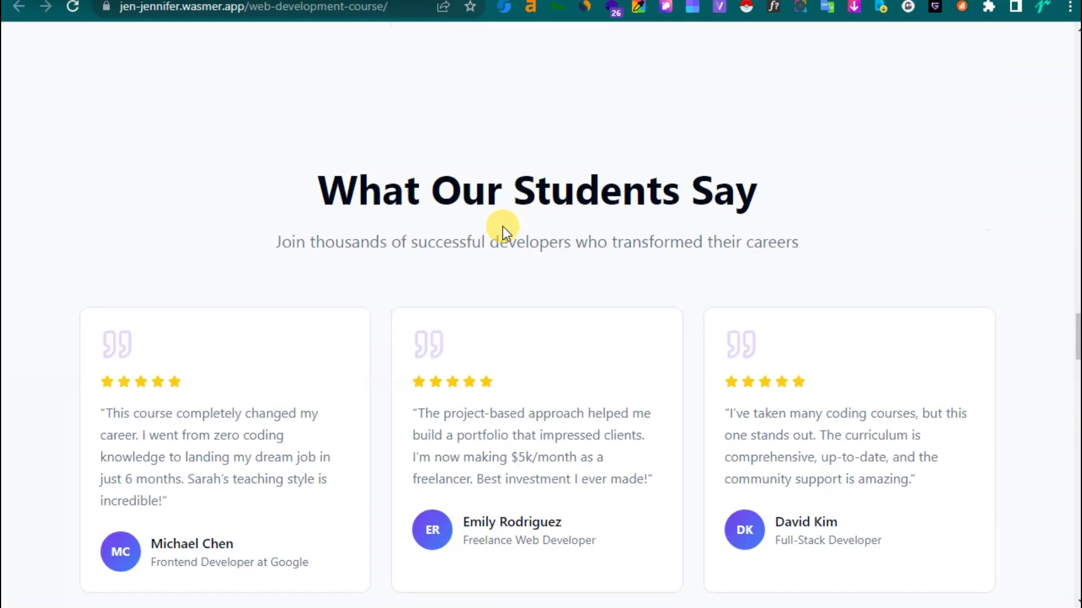
scroll(502, 226, up, 10)
scroll(498, 222, up, 10)
scroll(502, 225, up, 10)
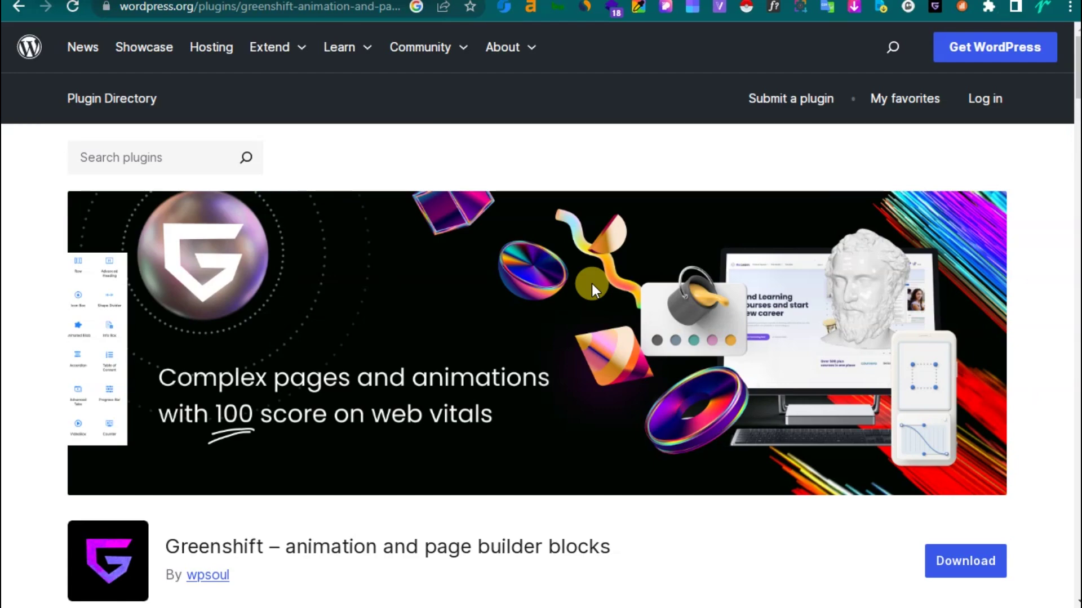
- Scroll the Greenshift plugin listing down to its Description and version info, then back up
scroll(592, 283, down, 2)
scroll(782, 268, down, 3)
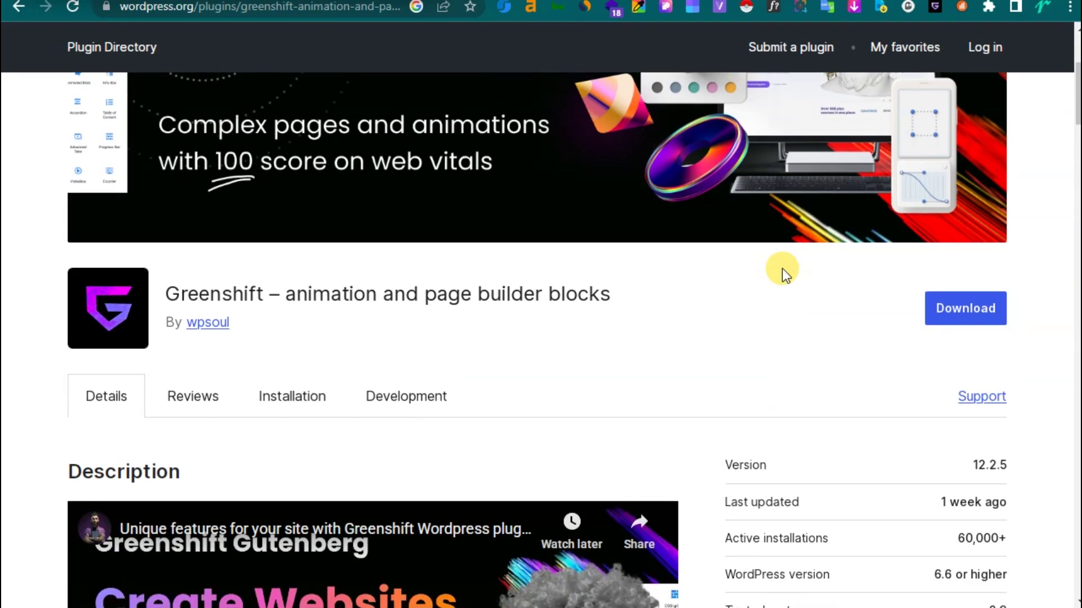
scroll(782, 268, down, 5)
scroll(782, 269, up, 10)
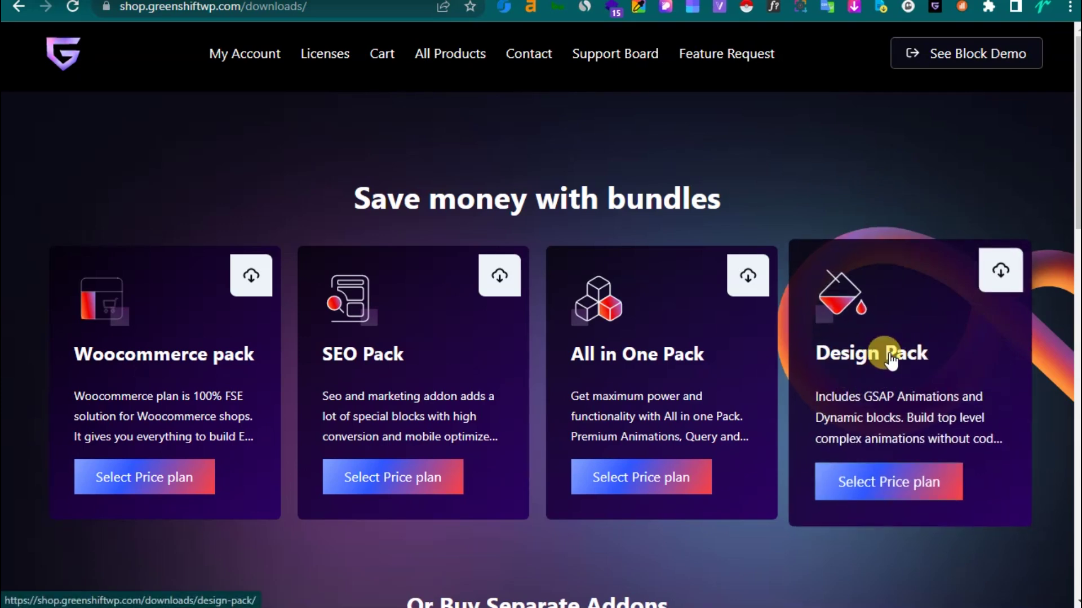
- Open the Design Pack bundle from the Greenshift shop downloads page
click(884, 372)
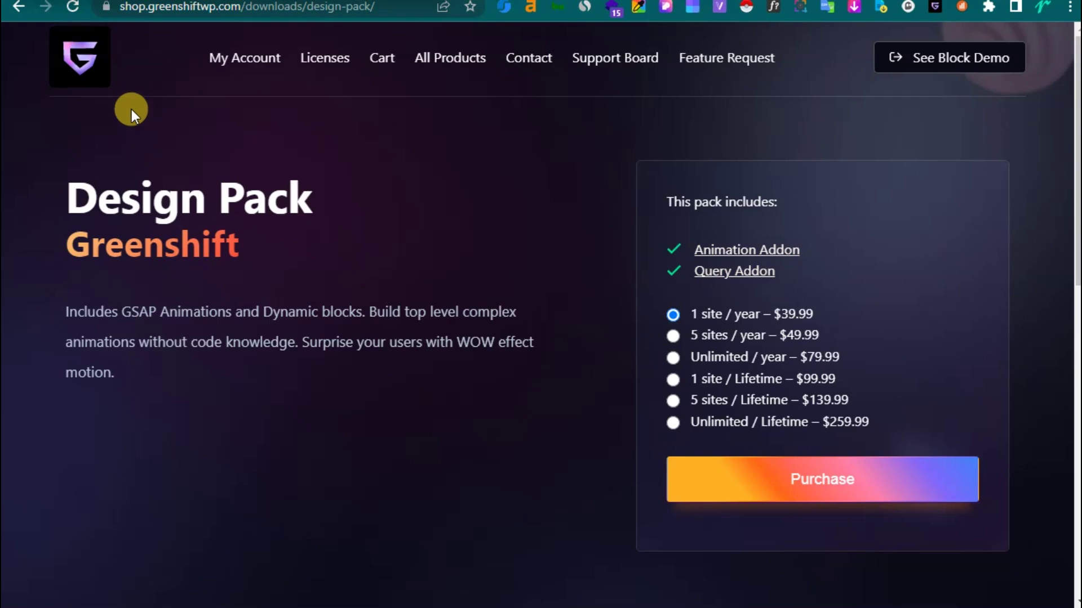
- Extract html-to-greenlight.zip into an html-to-greenlight folder on the Desktop
key(alt+Tab)
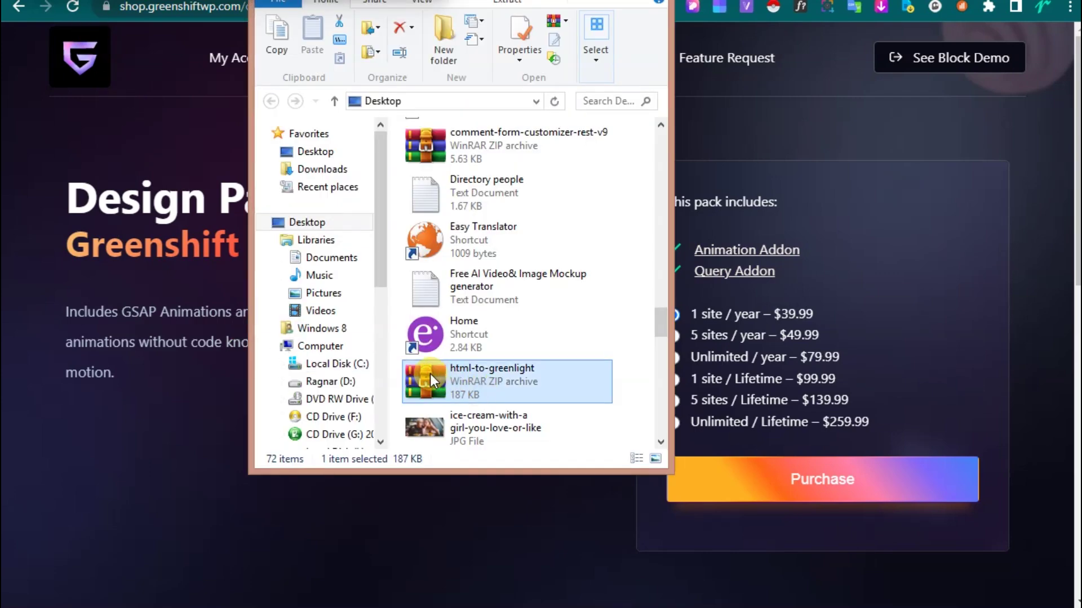
mouse_move(425, 382)
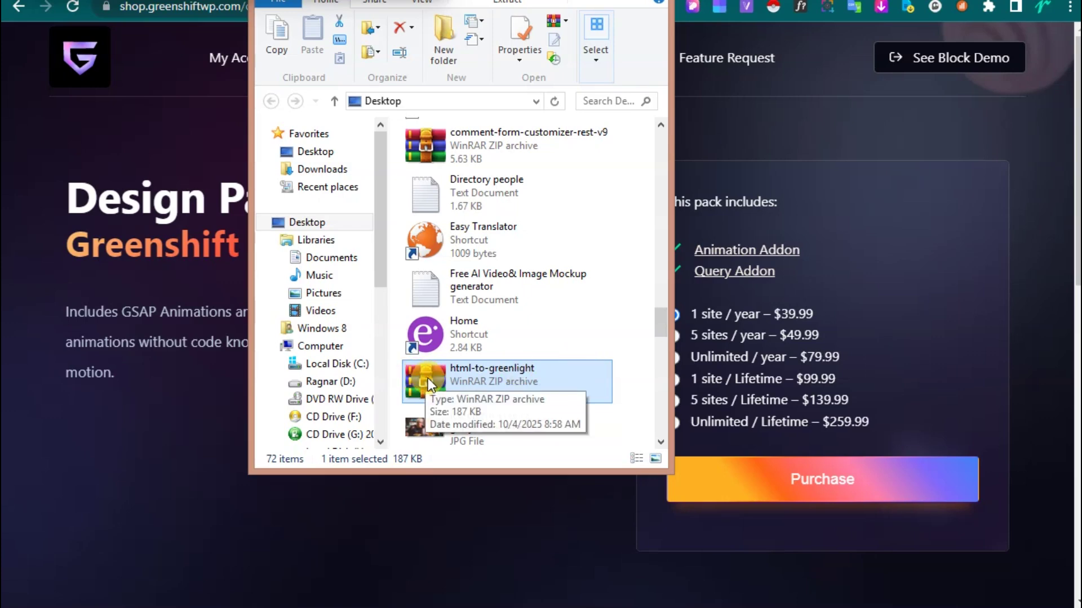
right_click(428, 378)
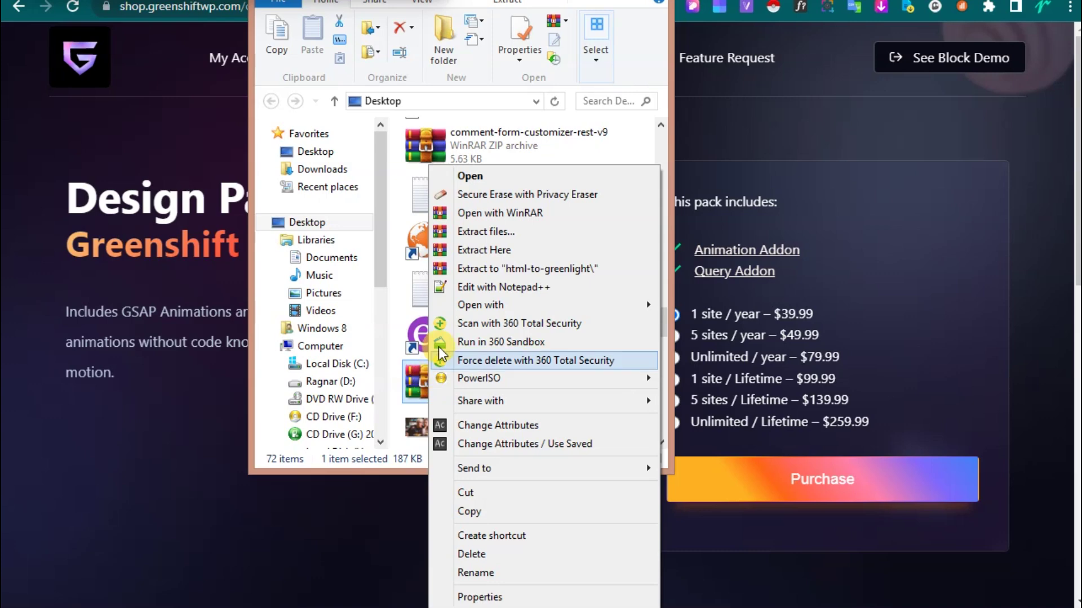
click(484, 269)
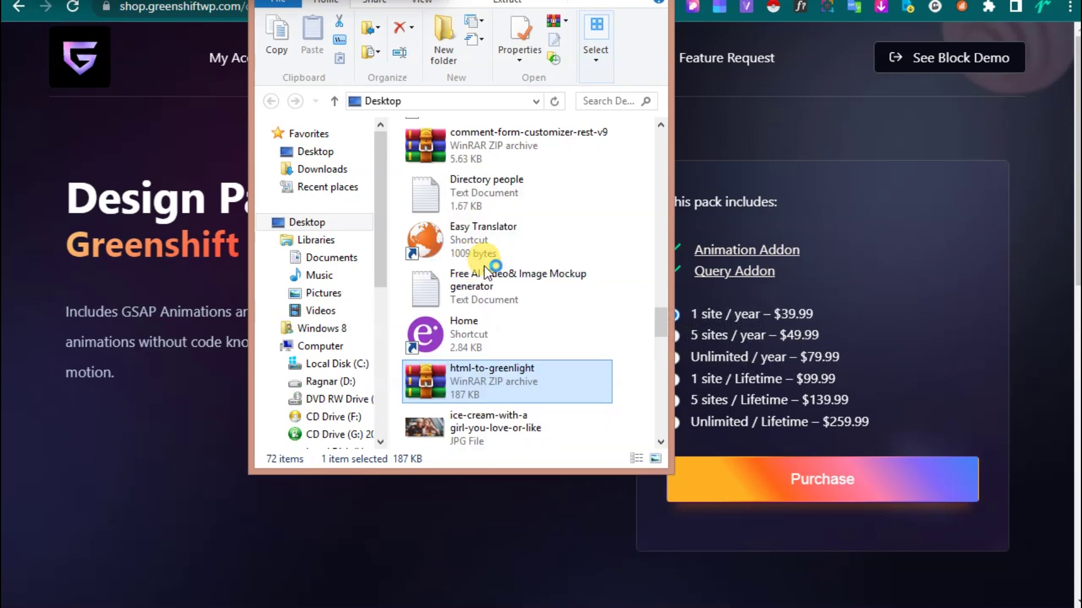
scroll(437, 163, up, 3)
click(437, 164)
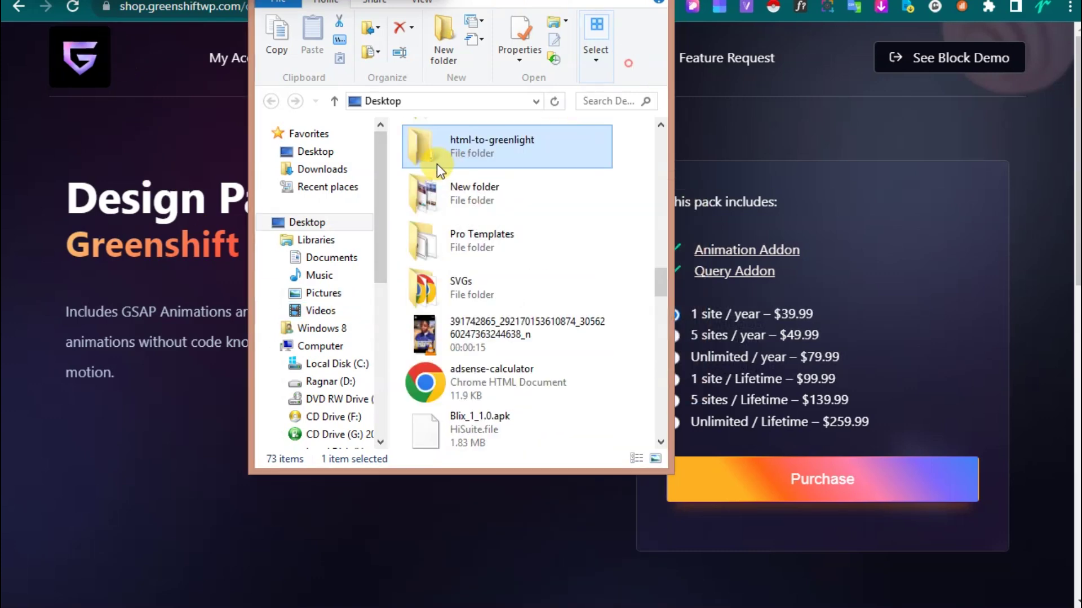
click(1029, 119)
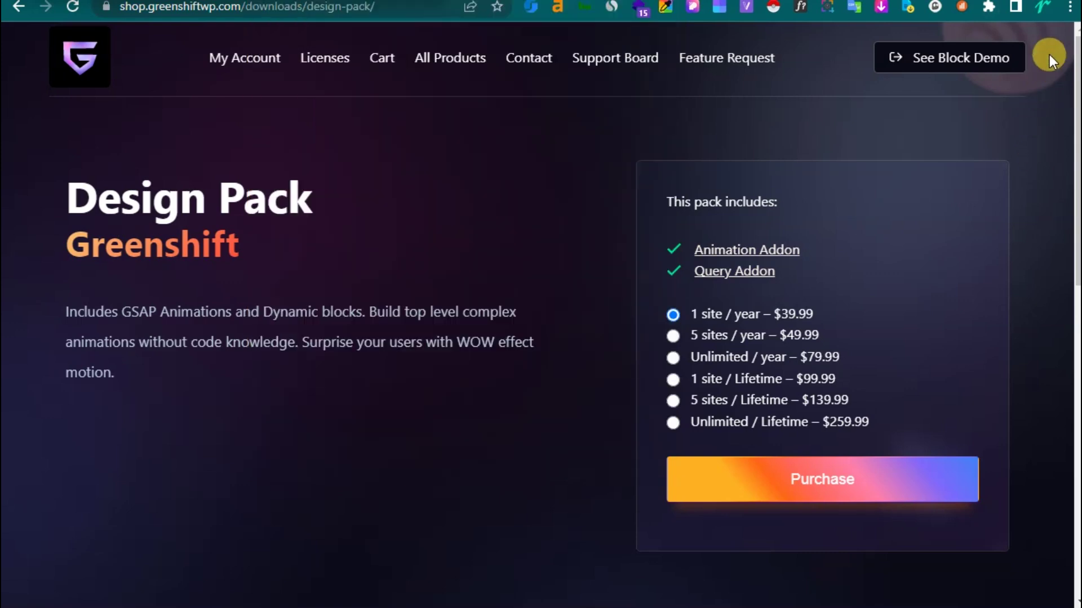
- Load the html-to-greenlight folder as an unpacked Chrome extension with Developer mode on
click(1069, 6)
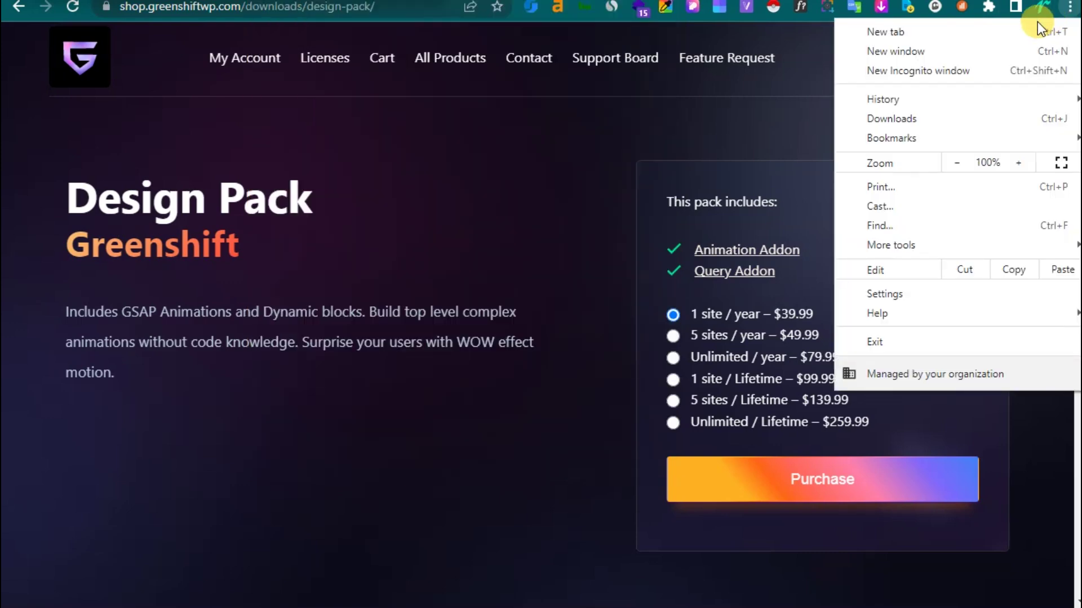
click(880, 245)
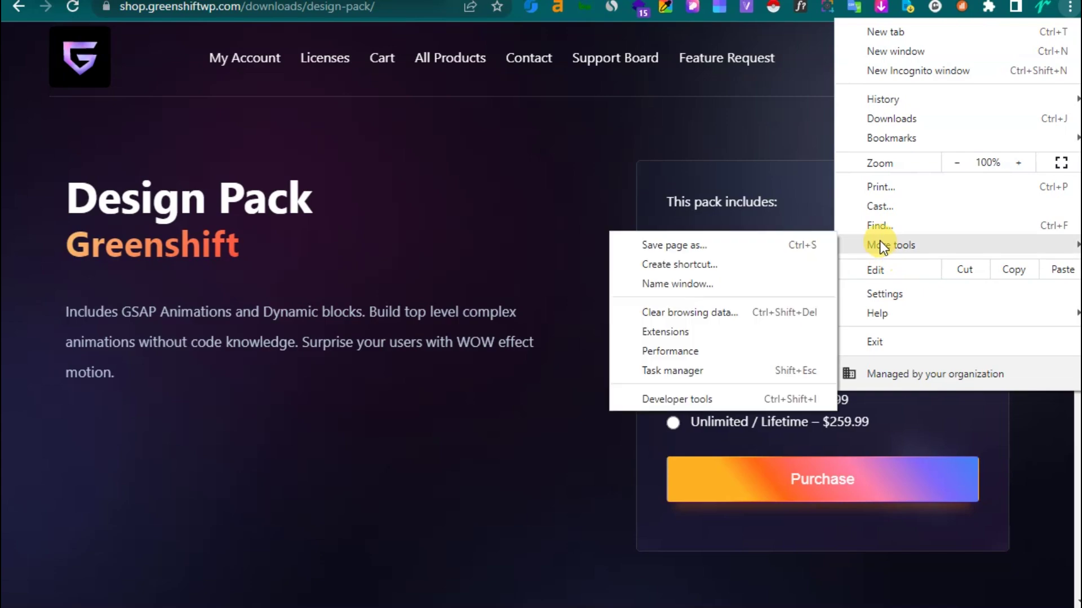
click(675, 331)
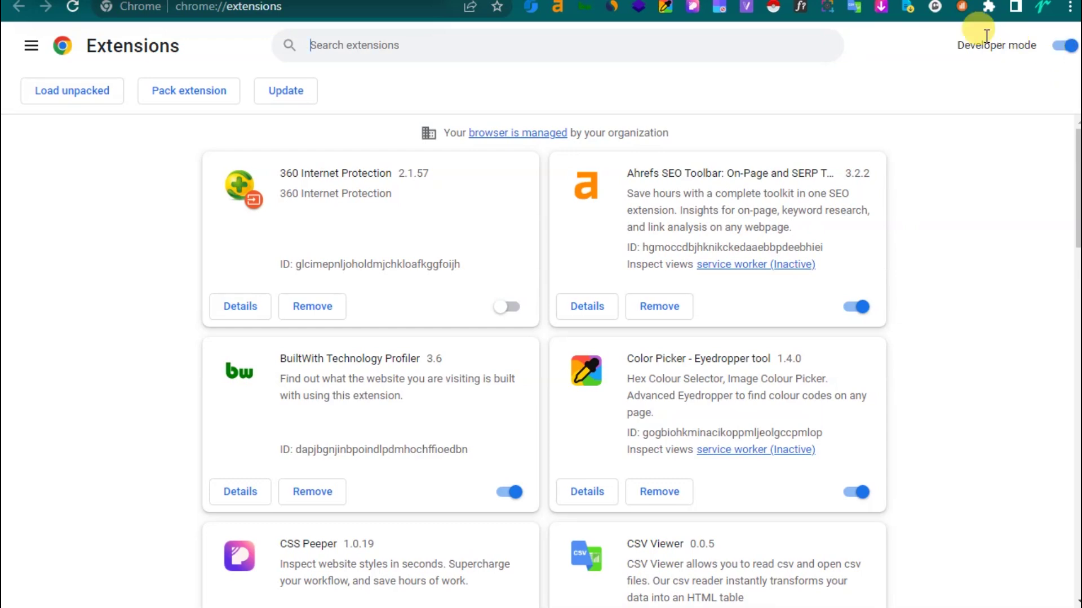
click(1064, 46)
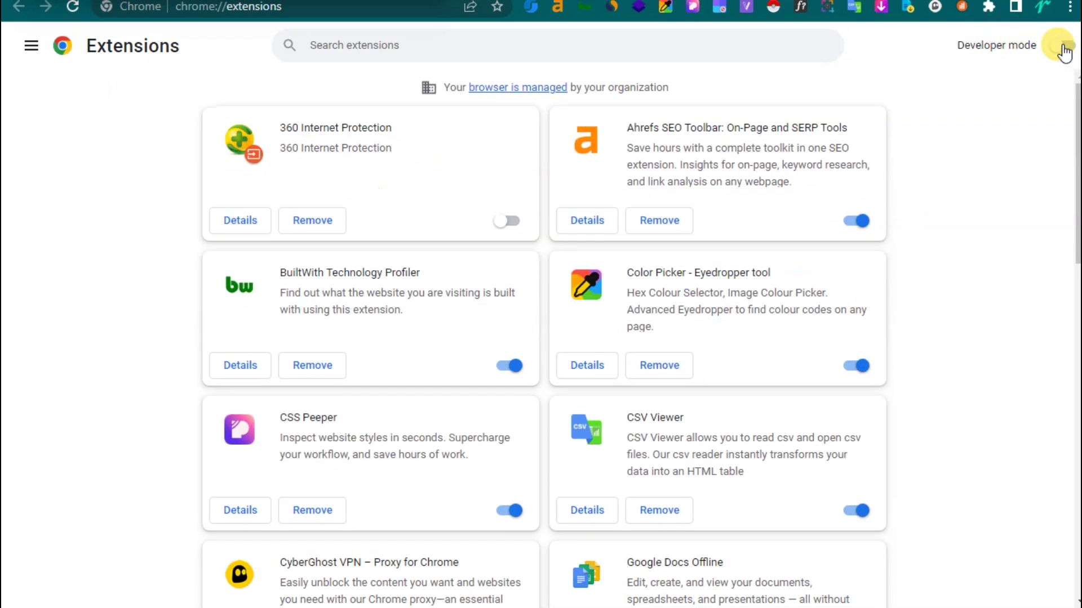
click(1064, 46)
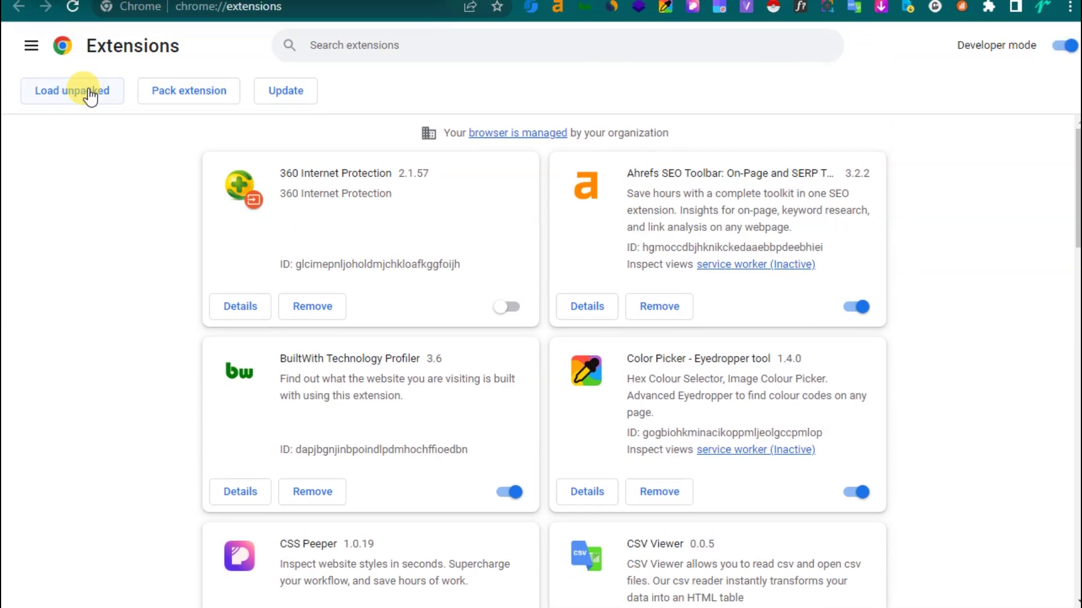
click(87, 90)
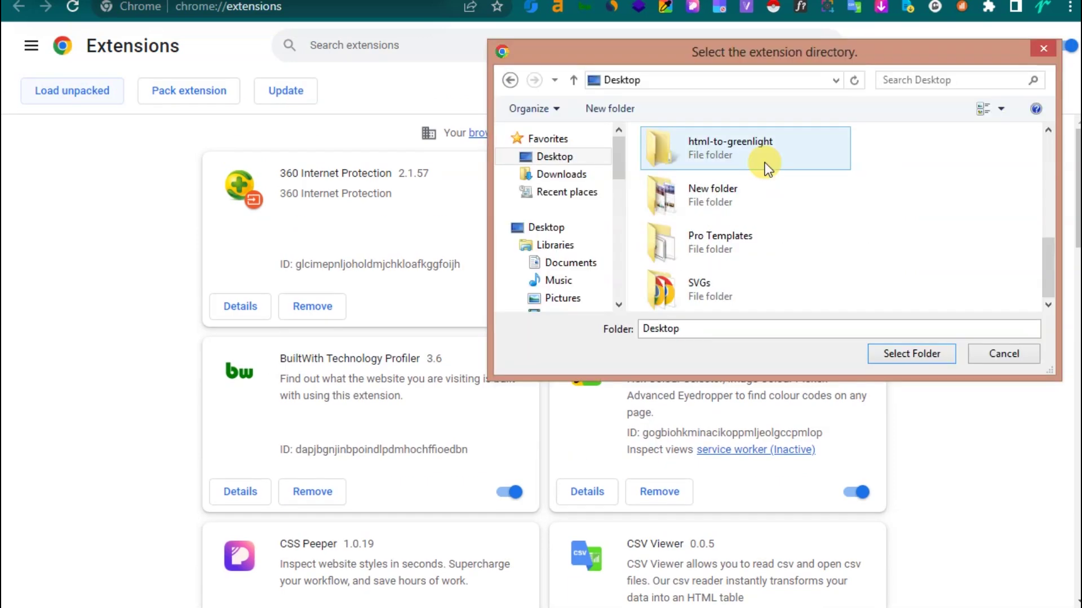
click(719, 158)
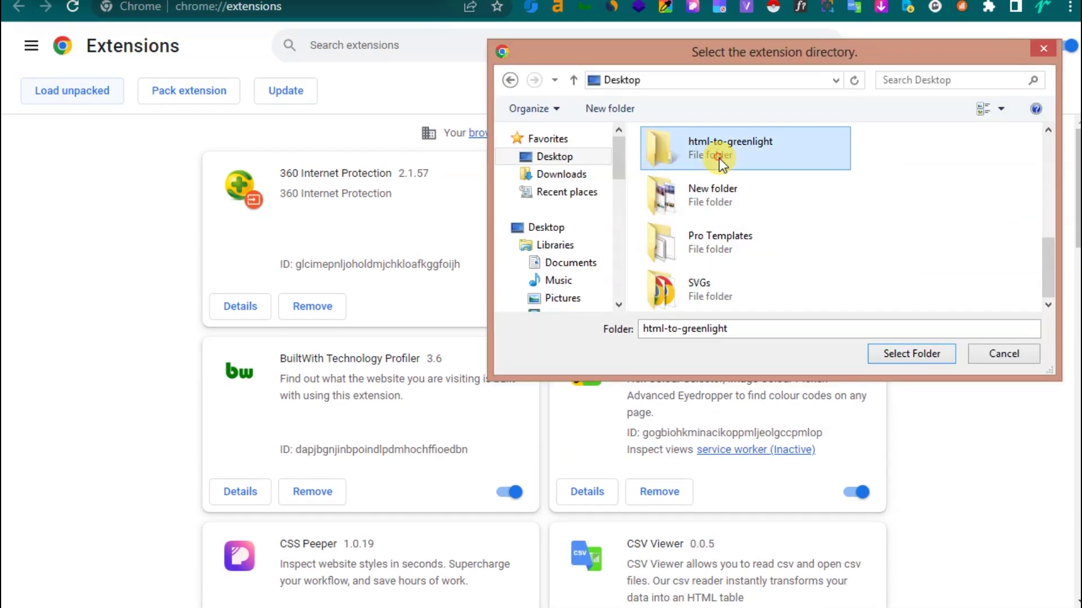
click(928, 352)
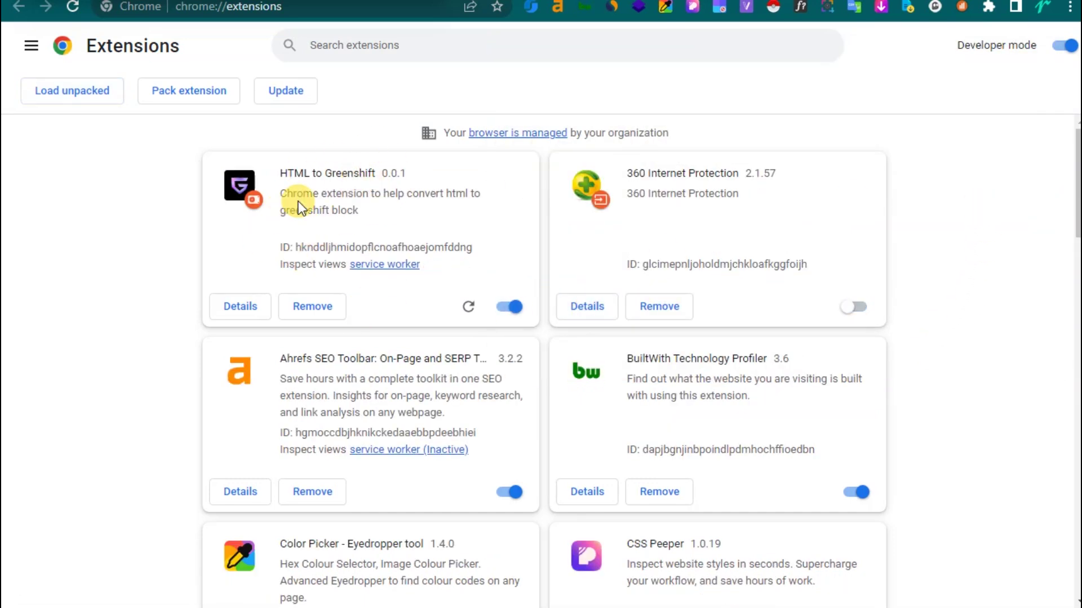
- Pin the HTML to Greenshift extension to the Chrome toolbar
click(990, 5)
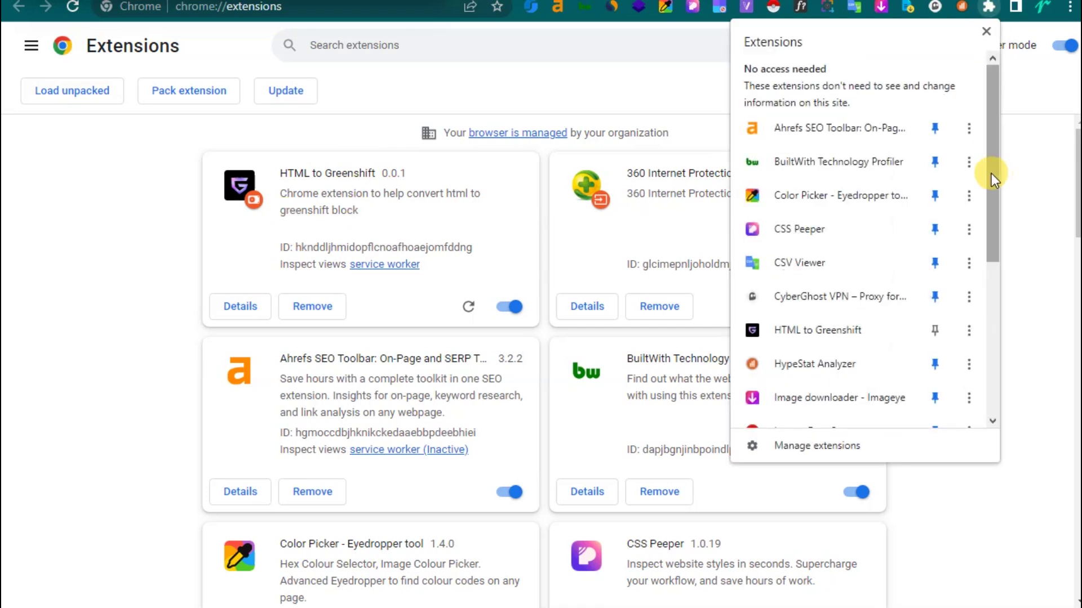
click(936, 331)
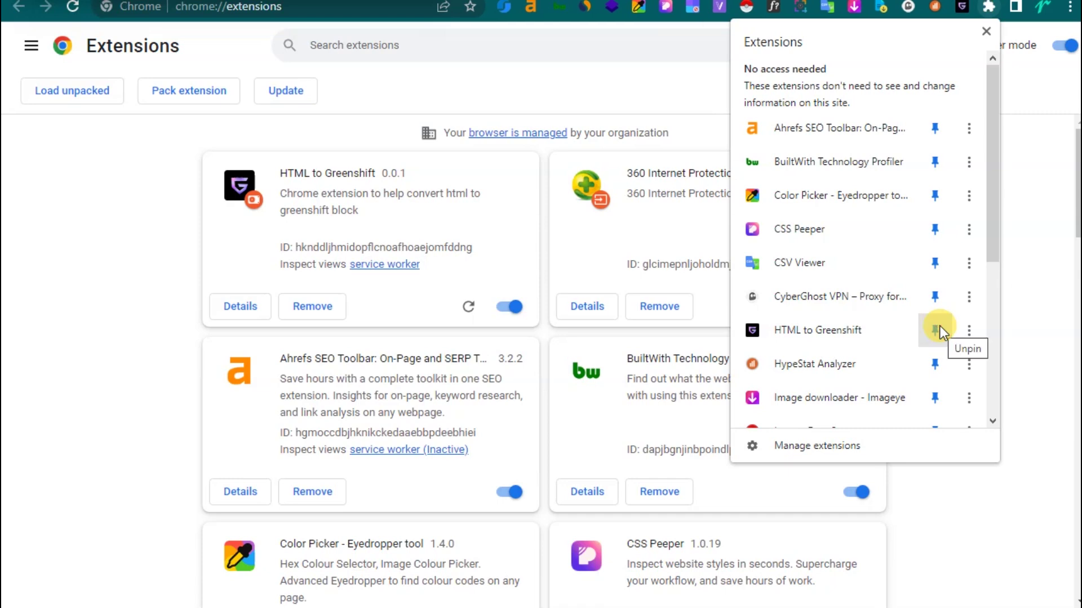
click(1029, 263)
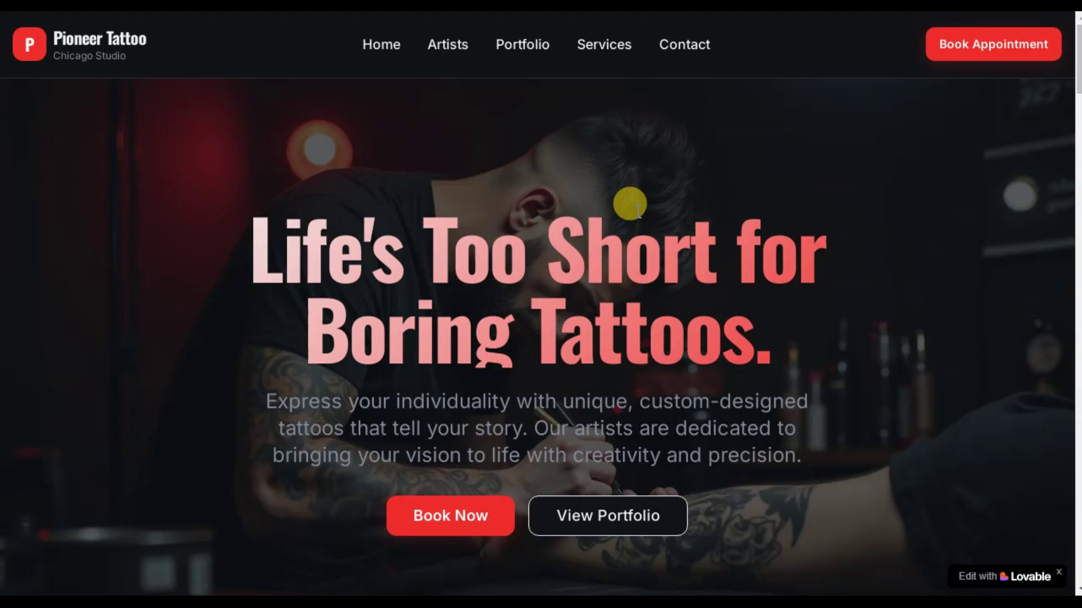
scroll(636, 211, down, 3)
scroll(636, 211, down, 5)
scroll(636, 211, down, 7)
scroll(636, 212, down, 9)
scroll(637, 212, down, 10)
scroll(636, 211, down, 10)
scroll(636, 212, down, 10)
scroll(637, 211, down, 10)
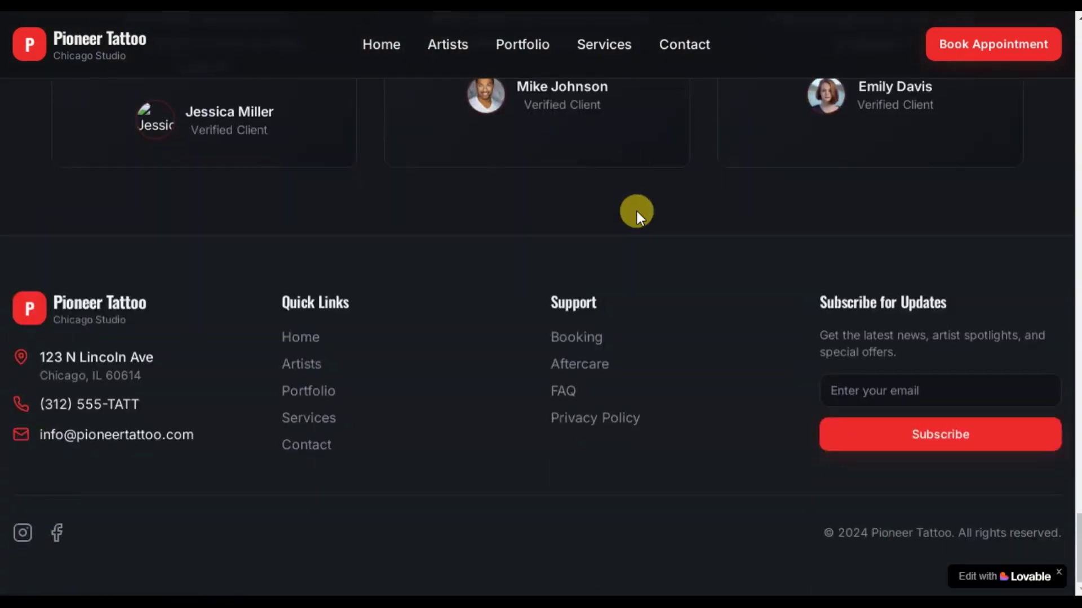
click(687, 43)
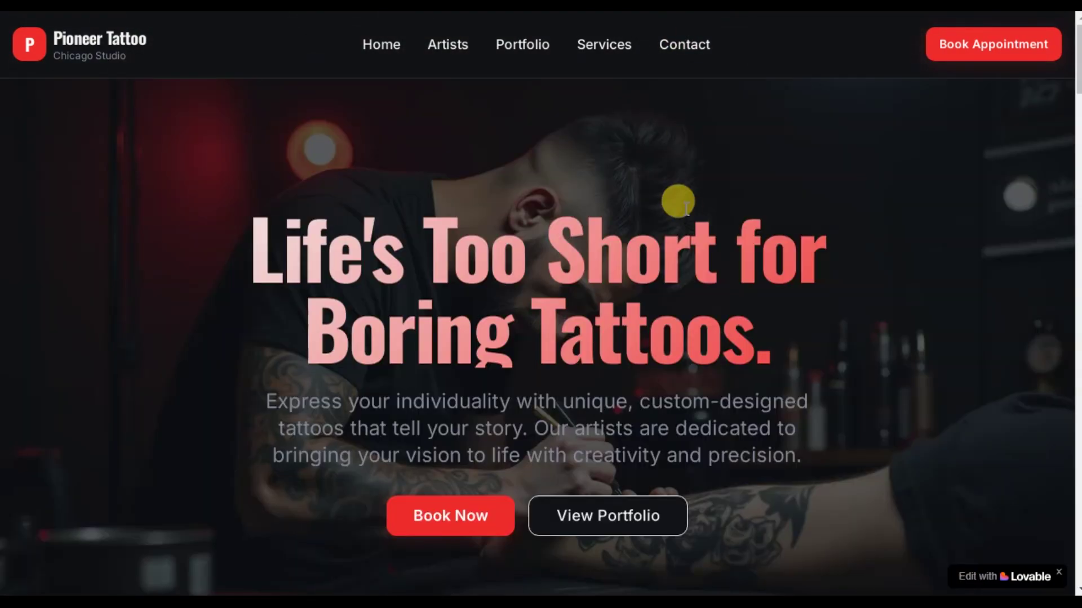